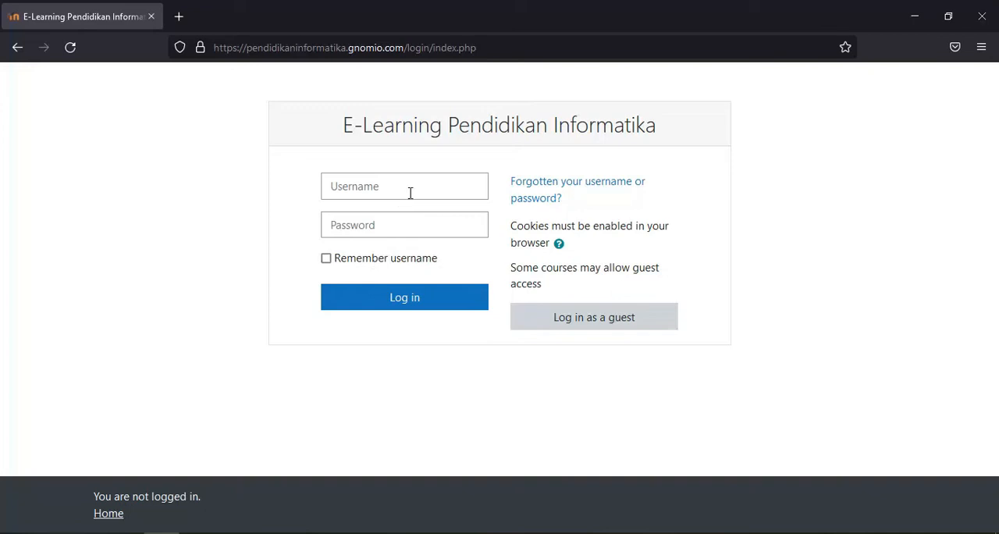
Log in with the saved username and account password, and open the Pengantar Teknologi Informasi course
{"action": "left_click", "coordinate": [394, 252]}
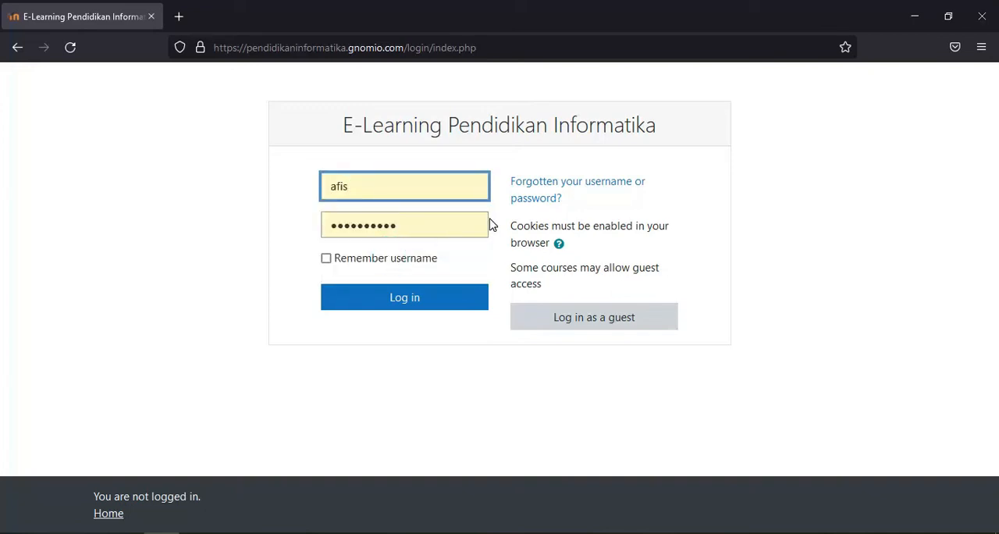
{"action": "left_click", "coordinate": [410, 306]}
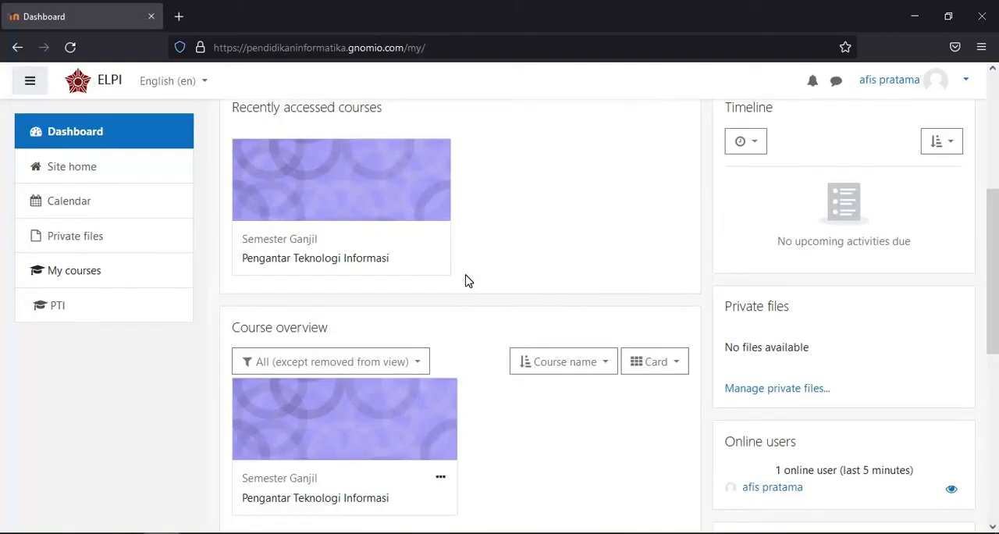
{"action": "left_click", "coordinate": [345, 259]}
{"action": "scroll", "coordinate": [450, 282], "scroll_direction": "down", "scroll_amount": 2}
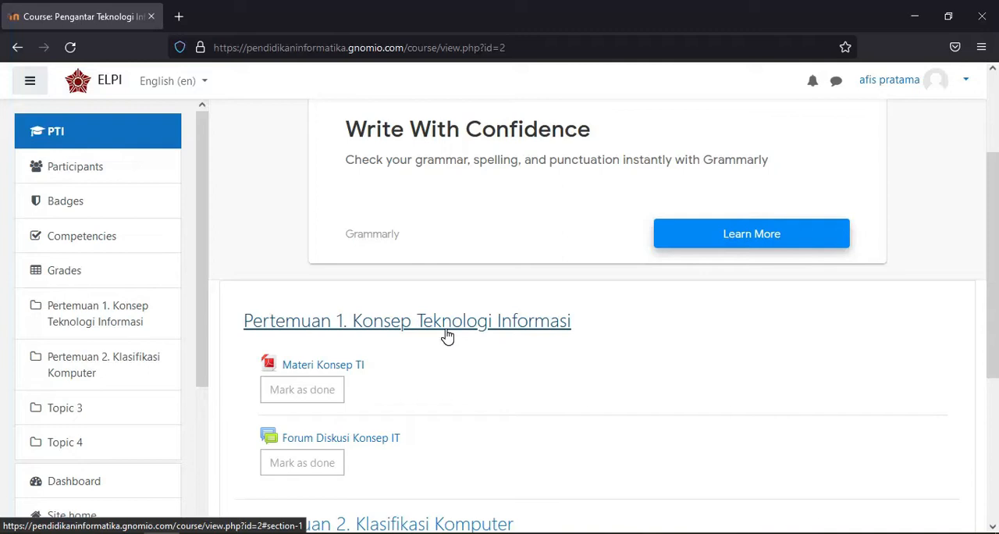
Look over the course sections and turn on editing for the course
{"action": "scroll", "coordinate": [560, 380], "scroll_direction": "down", "scroll_amount": 2}
{"action": "scroll", "coordinate": [551, 380], "scroll_direction": "up", "scroll_amount": 4}
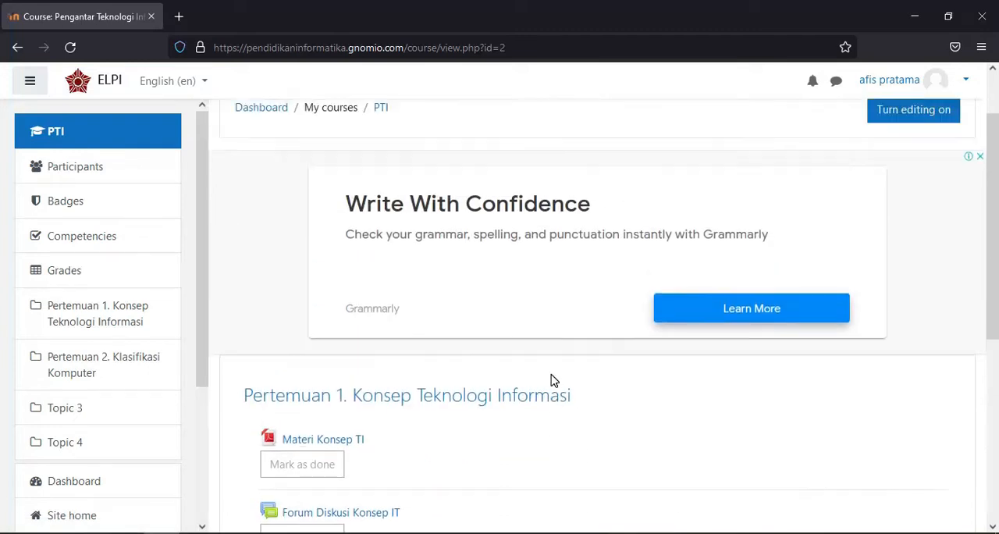
{"action": "scroll", "coordinate": [551, 380], "scroll_direction": "up", "scroll_amount": 2}
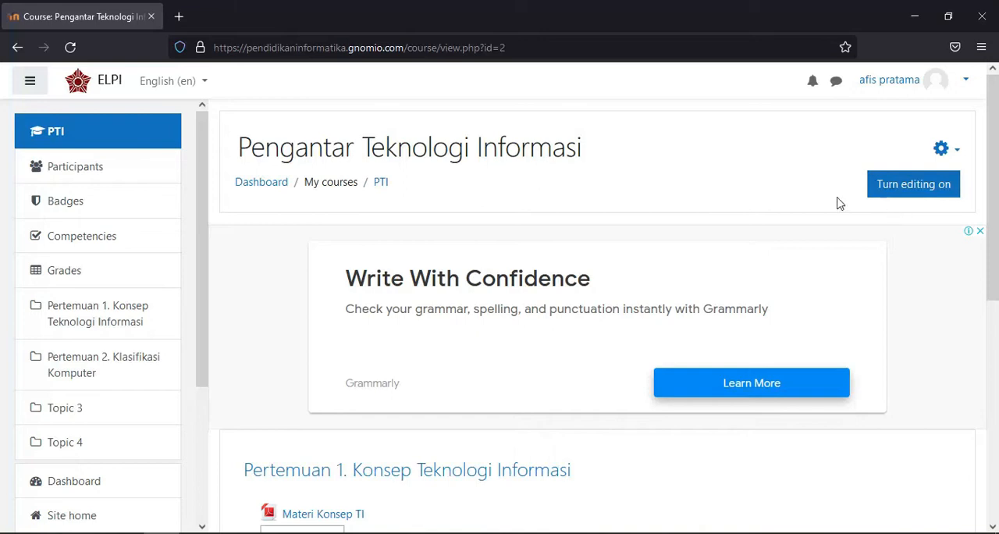
{"action": "left_click", "coordinate": [931, 193]}
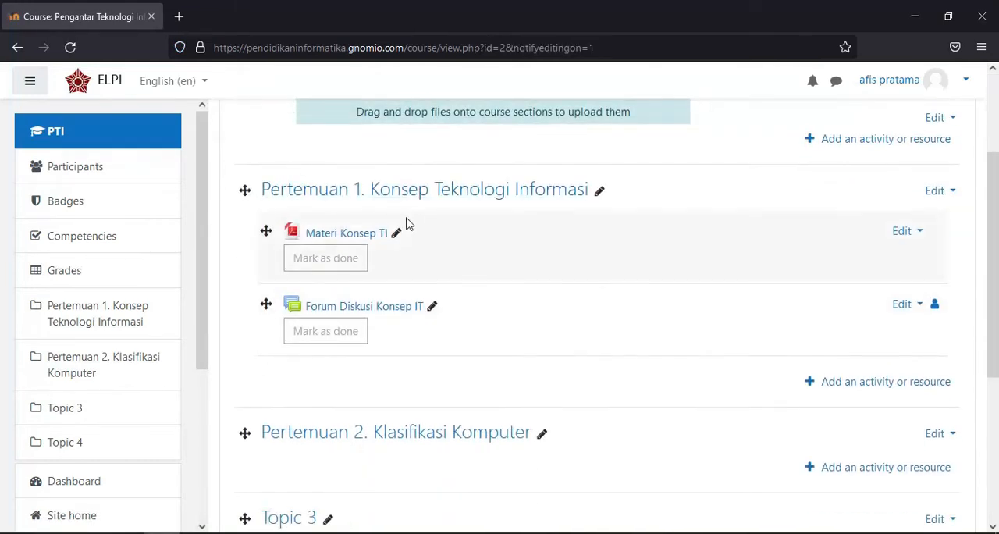
Add a new Quiz activity to the section Pertemuan 1. Konsep Teknologi Informasi
{"action": "left_click", "coordinate": [899, 386]}
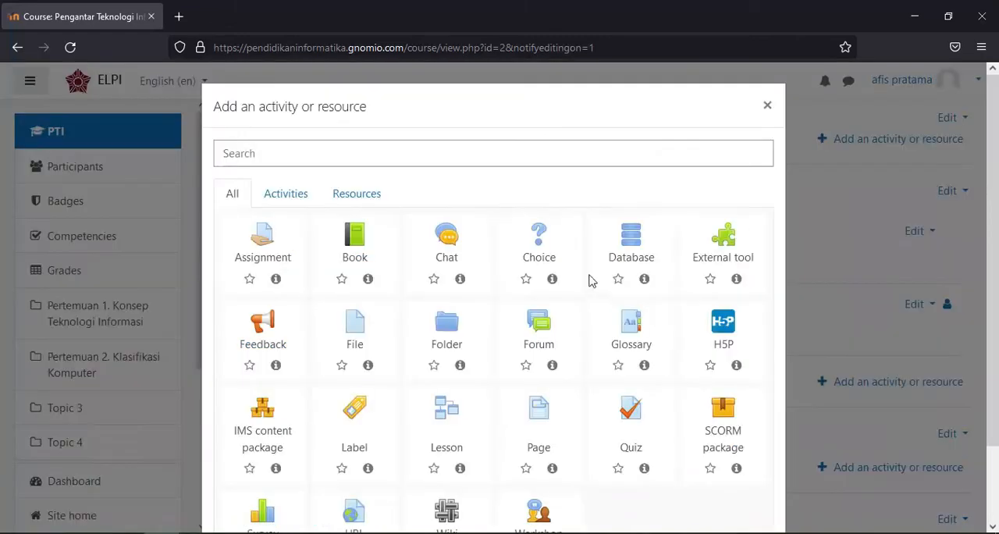
{"action": "scroll", "coordinate": [378, 253], "scroll_direction": "down", "scroll_amount": 2}
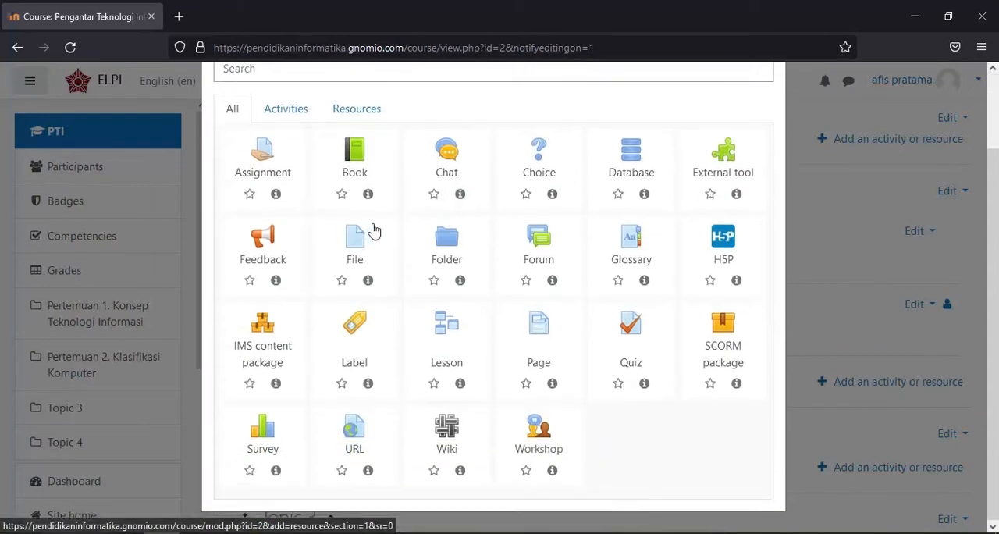
{"action": "left_click", "coordinate": [630, 328]}
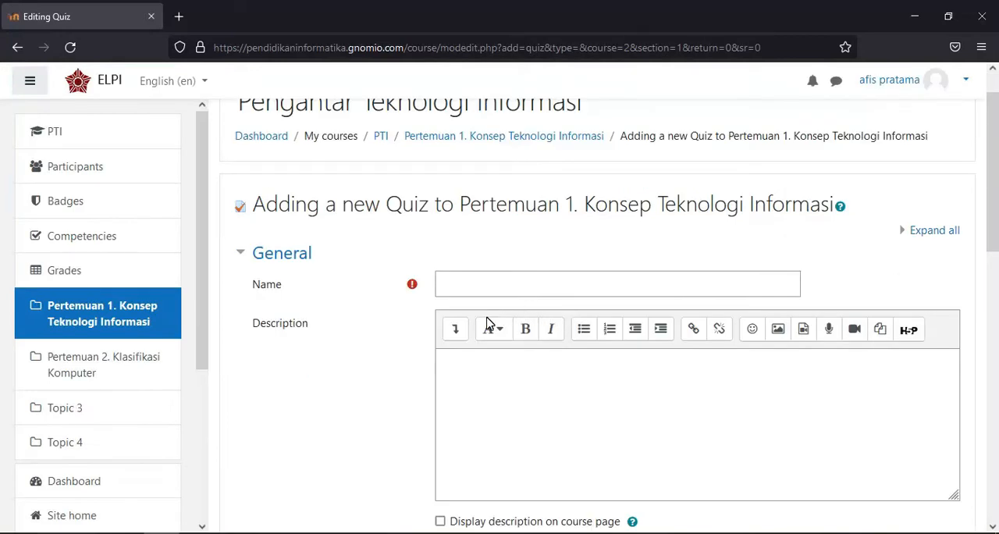
Name the quiz "Quiz 1" and enter the description "Quiz tentang materi Konsep Teknologi Informasi"
{"action": "left_click", "coordinate": [496, 280]}
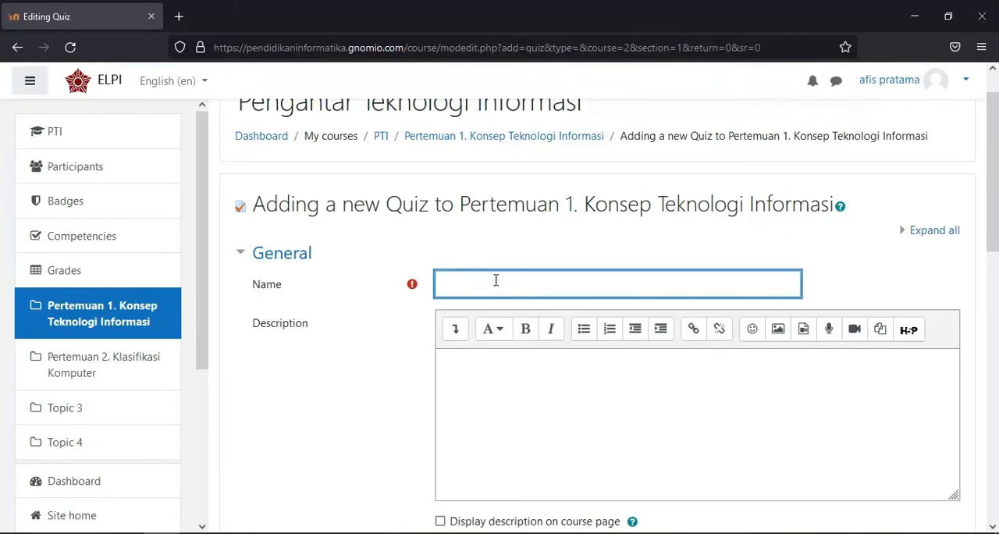
{"action": "type", "text": "Quiz 1"}
{"action": "left_click", "coordinate": [500, 386]}
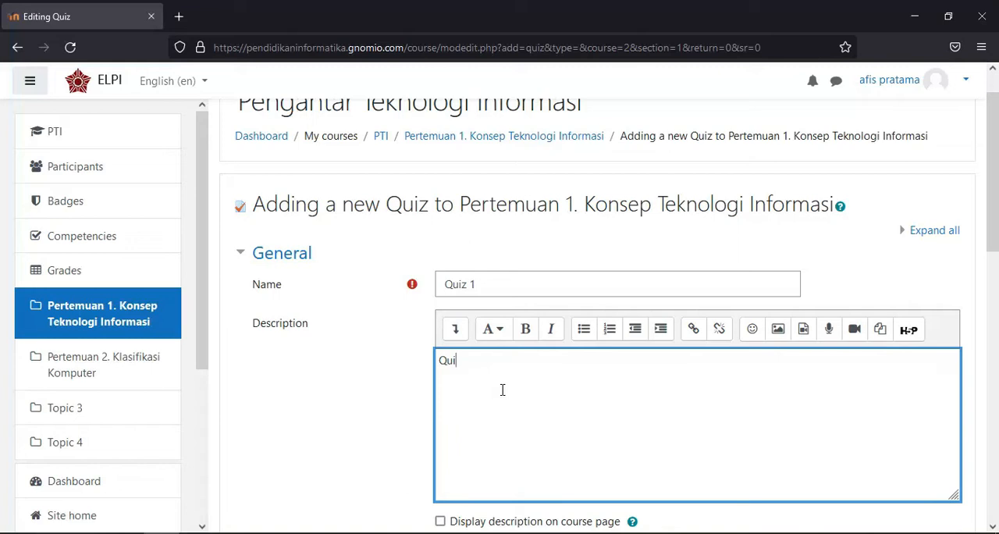
{"action": "type", "text": "Quiz tentang materi Kons"}
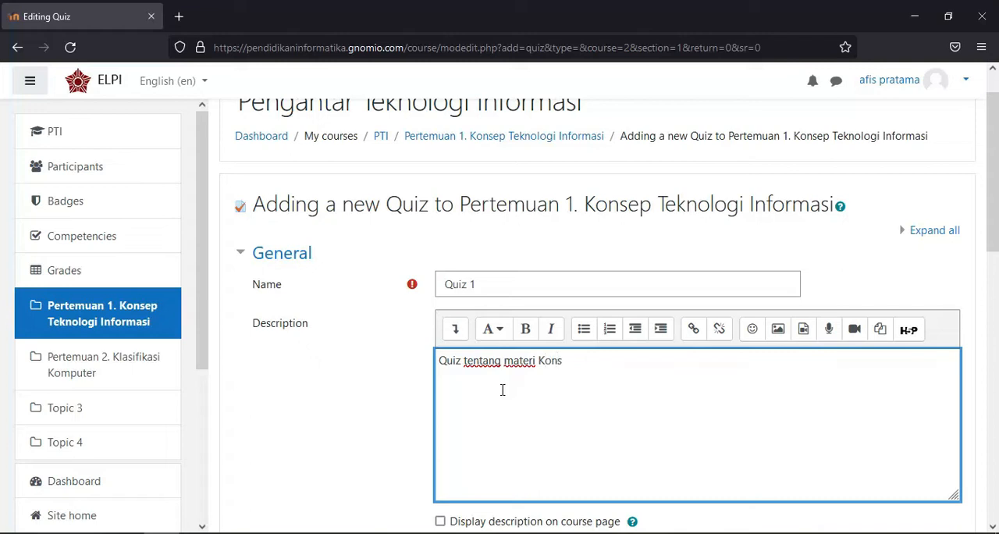
{"action": "type", "text": "ep Teknologi Informasi"}
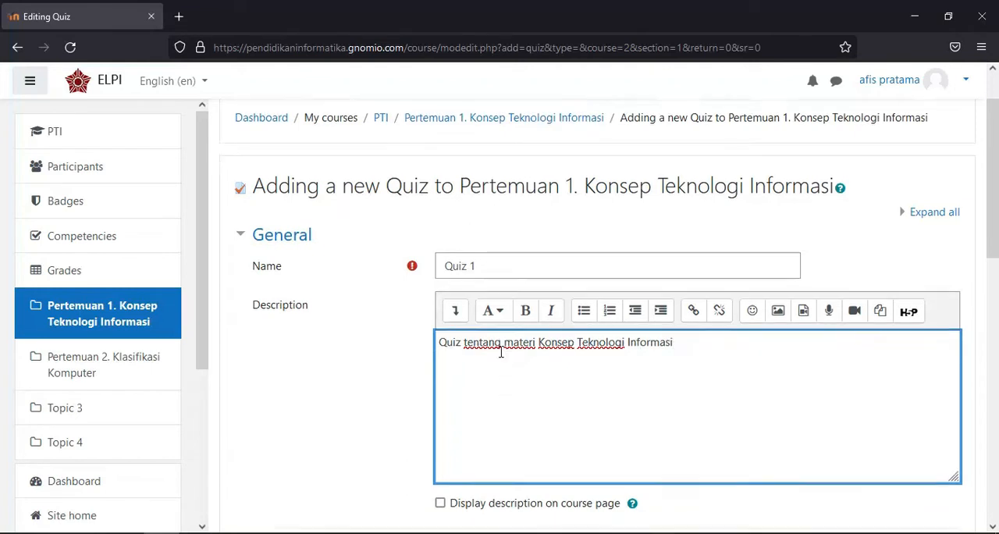
Enable the quiz's opening date in the Timing settings and set it to 31 October
{"action": "scroll", "coordinate": [502, 356], "scroll_direction": "down", "scroll_amount": 4}
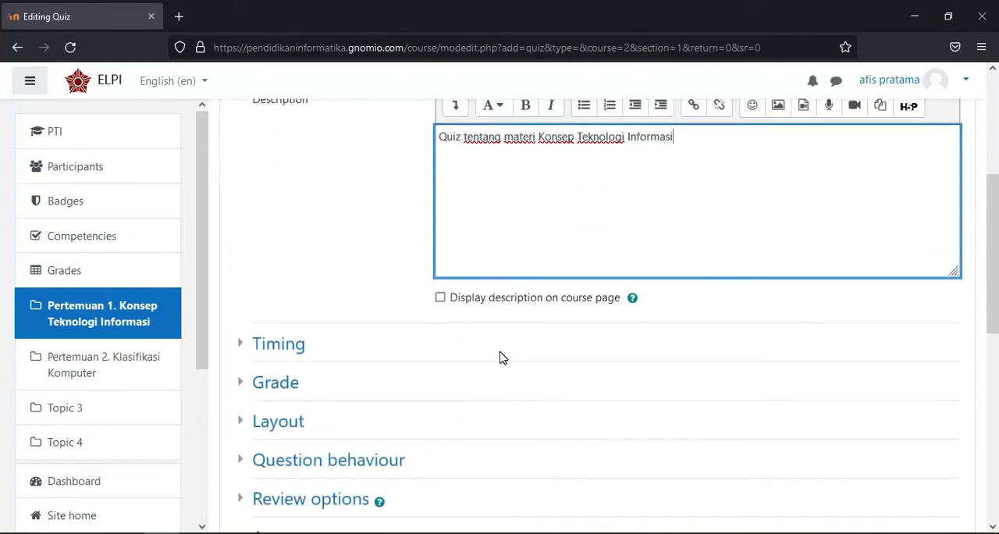
{"action": "left_click", "coordinate": [238, 269]}
{"action": "left_click", "coordinate": [240, 275]}
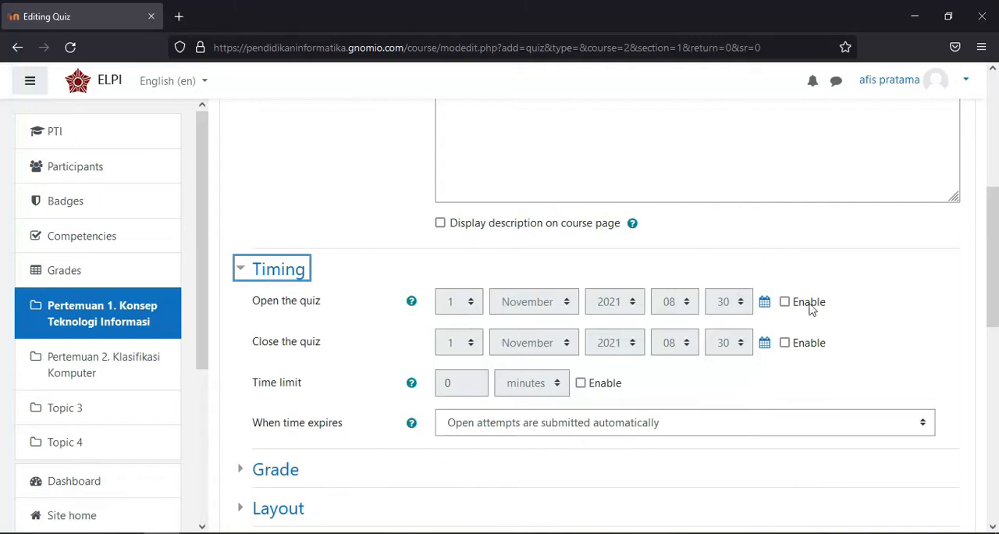
{"action": "left_click", "coordinate": [784, 302]}
{"action": "left_click", "coordinate": [561, 301]}
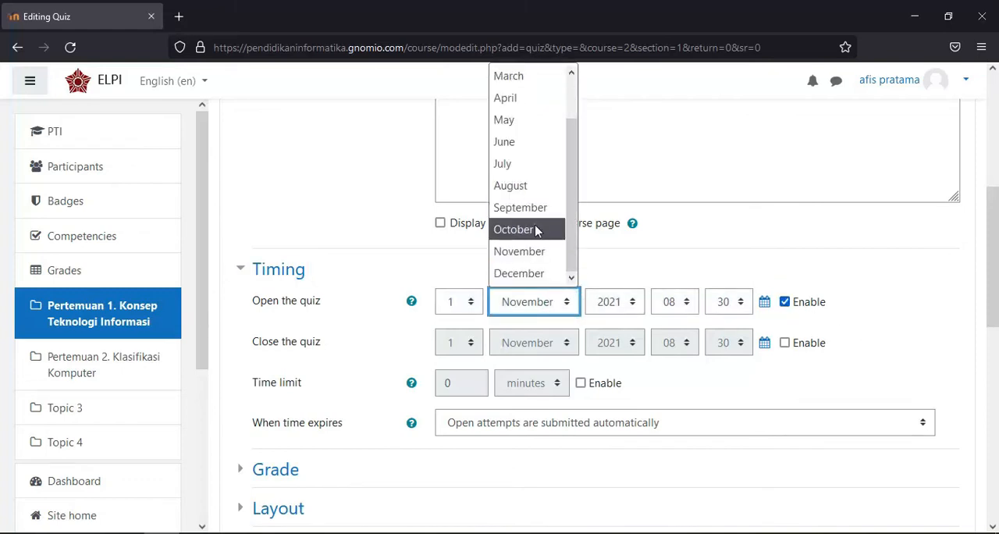
{"action": "left_click", "coordinate": [507, 231]}
{"action": "left_click", "coordinate": [474, 338]}
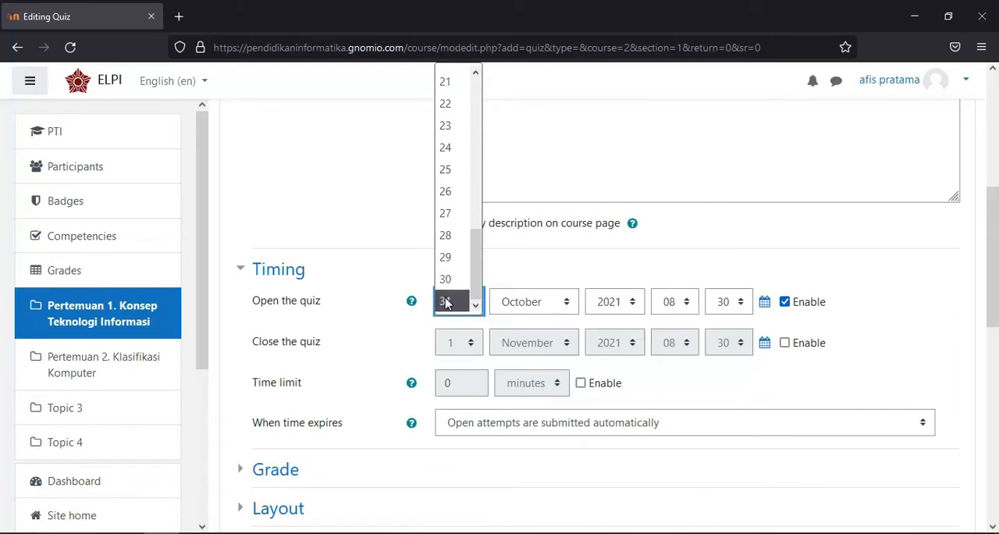
{"action": "left_click", "coordinate": [446, 297]}
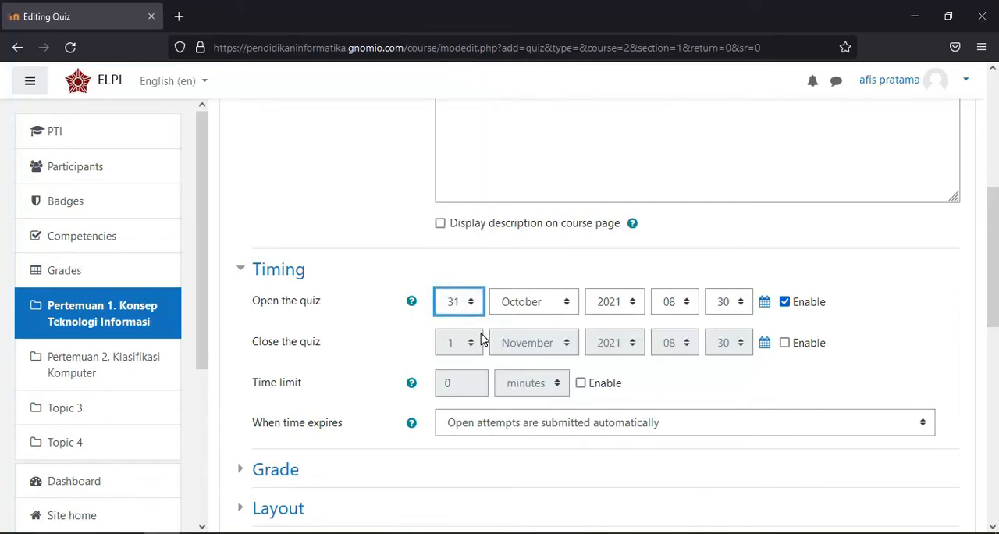
Enable the quiz's closing date and set it to 6 November
{"action": "left_click", "coordinate": [785, 344]}
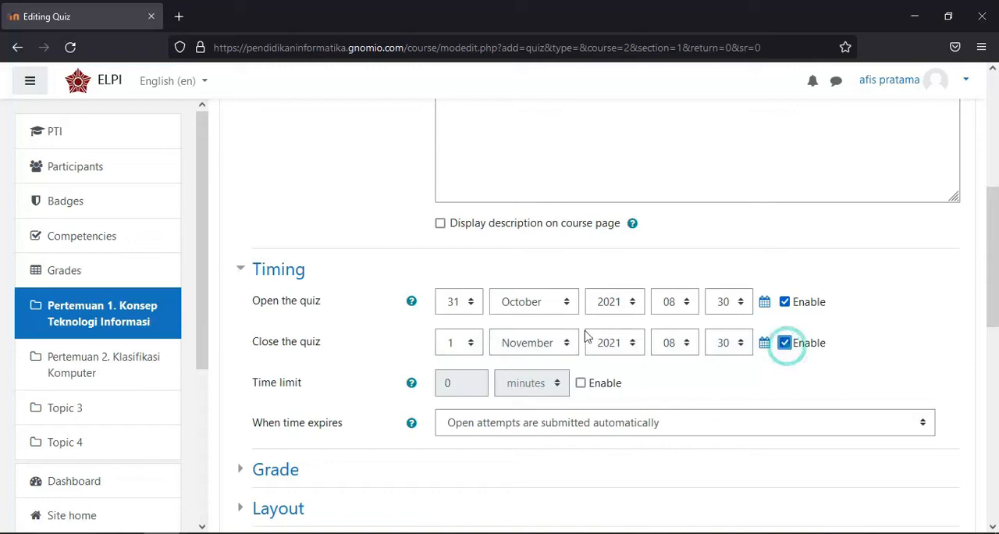
{"action": "left_click", "coordinate": [546, 348]}
{"action": "left_click", "coordinate": [538, 297]}
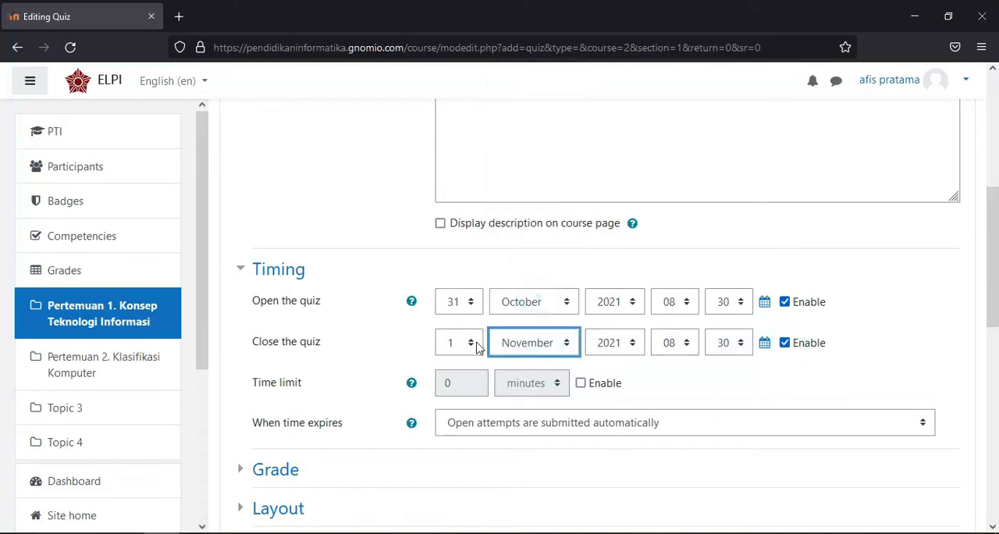
{"action": "left_click", "coordinate": [475, 345]}
{"action": "left_click", "coordinate": [446, 186]}
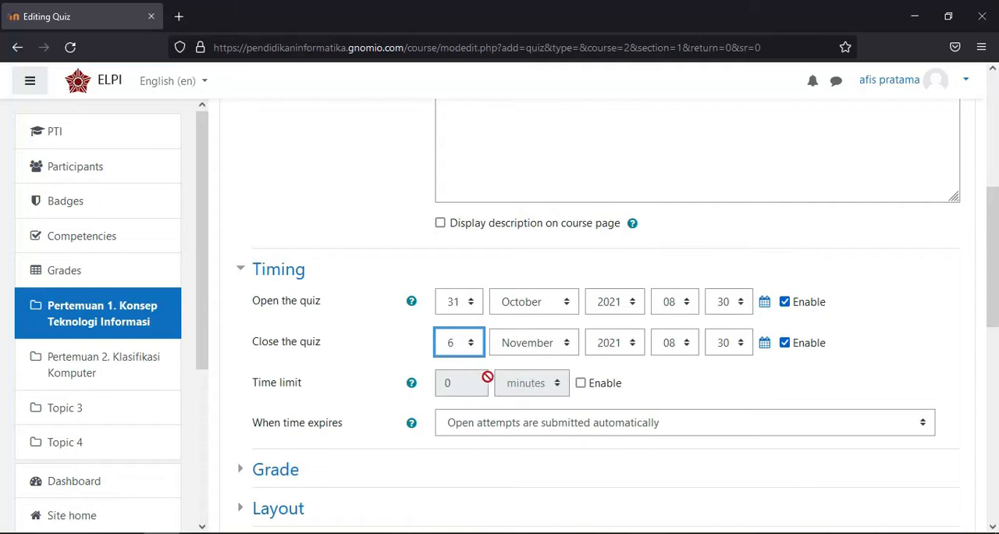
{"action": "left_click", "coordinate": [582, 384]}
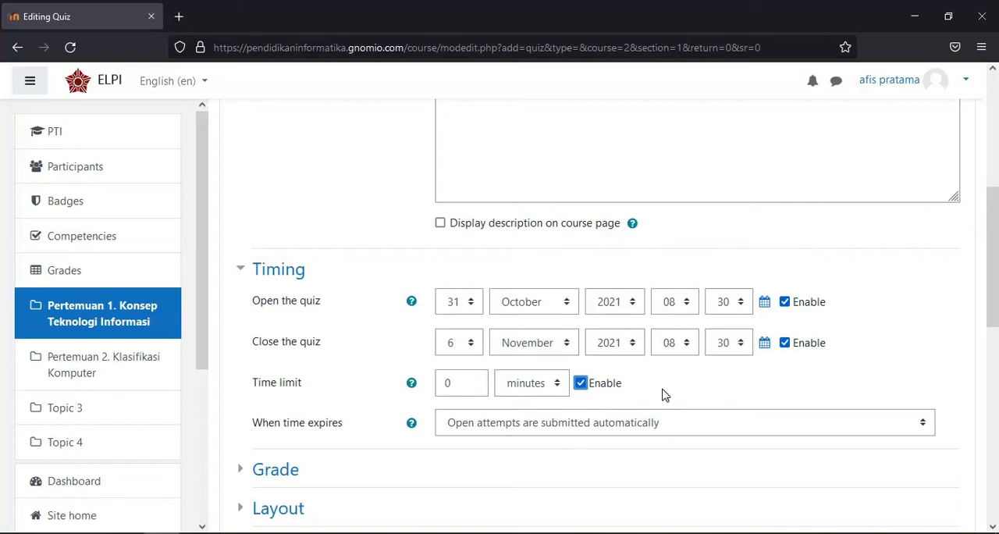
{"action": "scroll", "coordinate": [598, 373], "scroll_direction": "down", "scroll_amount": 2}
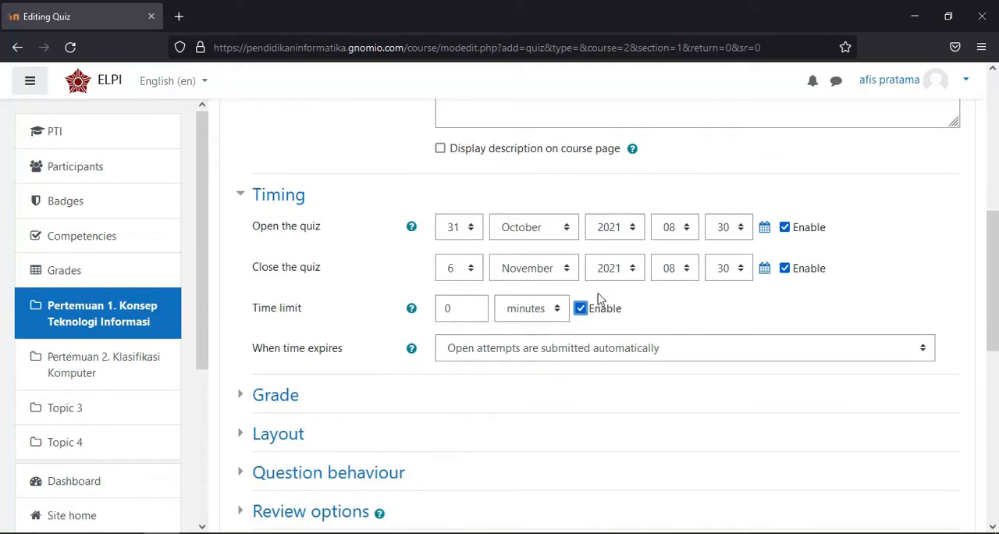
{"action": "left_click", "coordinate": [580, 308]}
Choose "Open attempts are submitted automatically" for when the quiz time expires
{"action": "scroll", "coordinate": [473, 277], "scroll_direction": "down", "scroll_amount": 2}
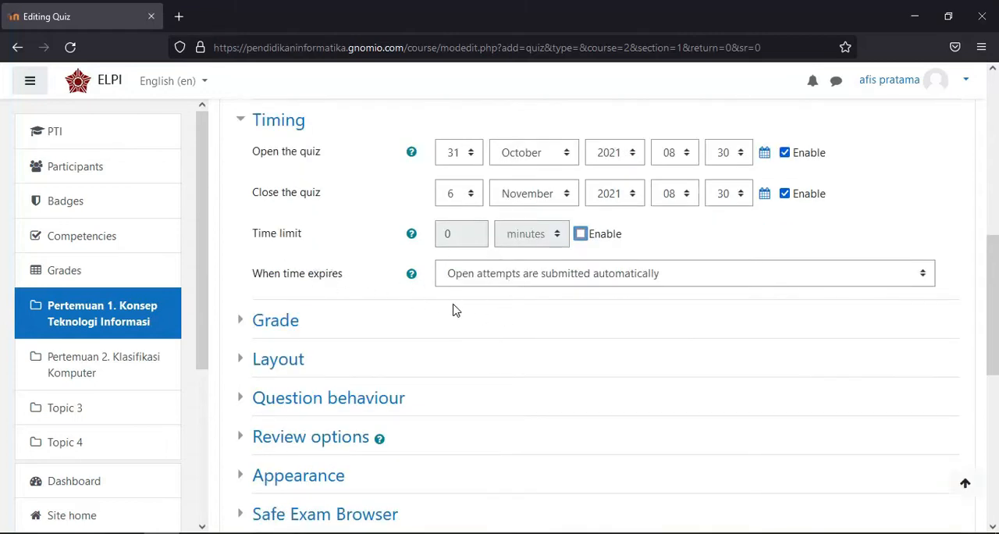
{"action": "left_click", "coordinate": [594, 281]}
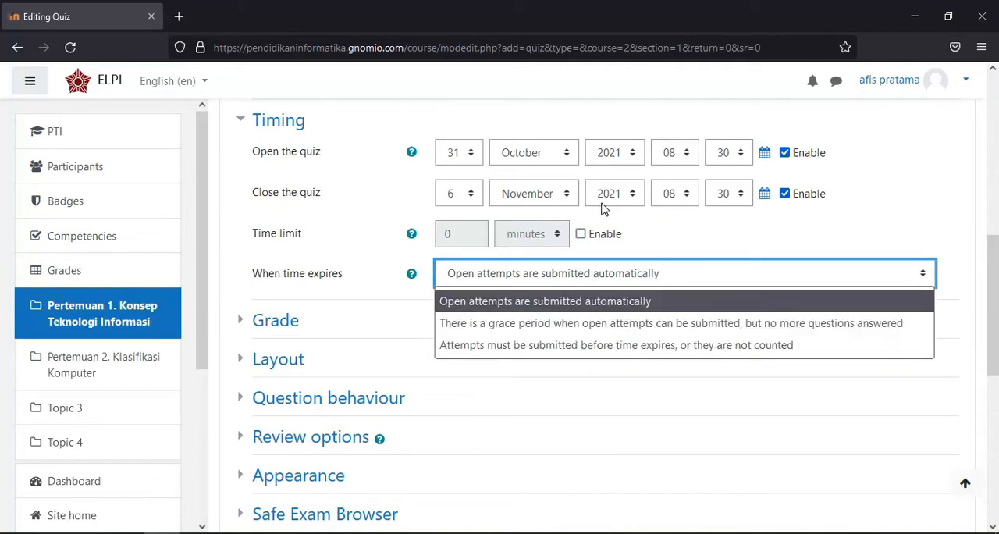
{"action": "left_click", "coordinate": [590, 278]}
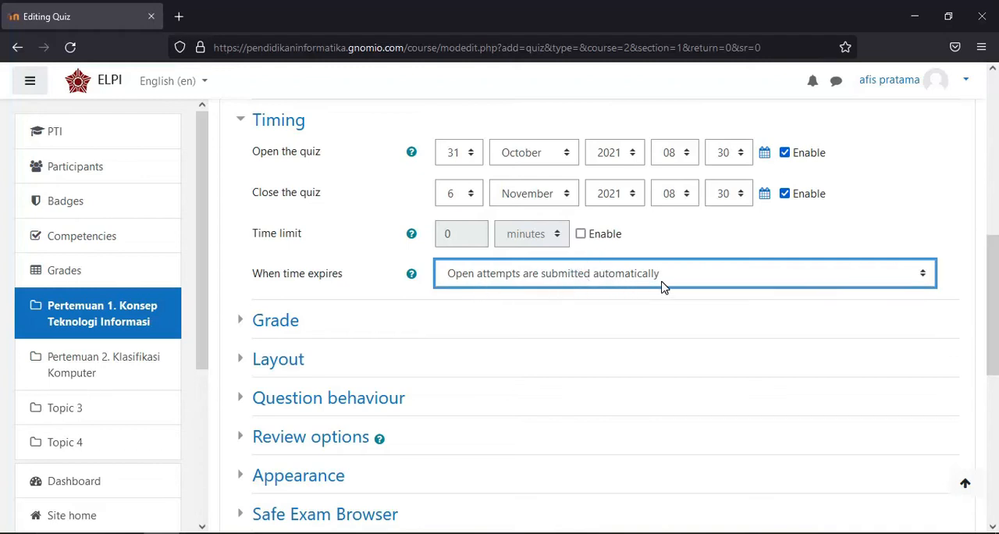
{"action": "left_click", "coordinate": [629, 291]}
Expand the Grade settings and limit the attempts allowed for the quiz to 1
{"action": "left_click", "coordinate": [241, 319]}
{"action": "scroll", "coordinate": [474, 346], "scroll_direction": "down", "scroll_amount": 2}
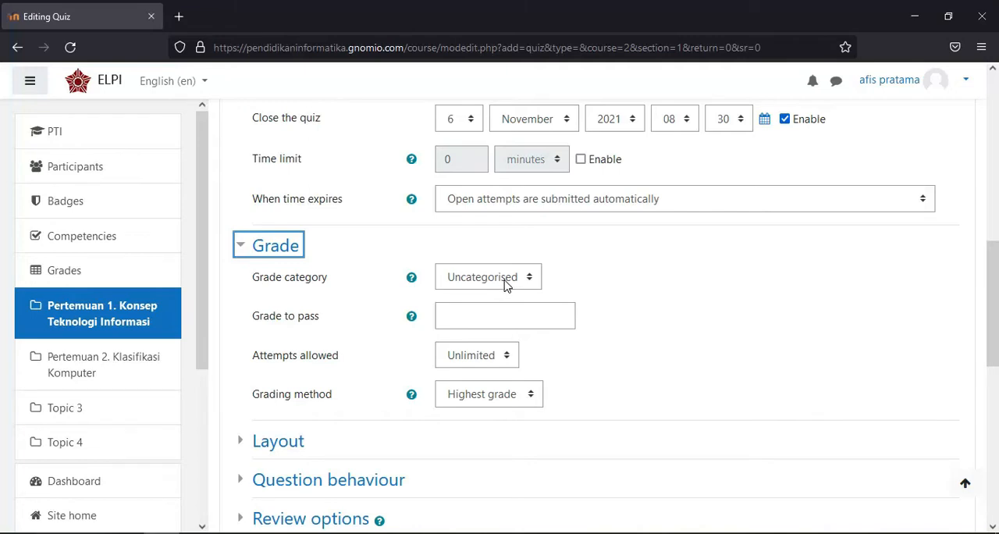
{"action": "scroll", "coordinate": [469, 290], "scroll_direction": "down", "scroll_amount": 2}
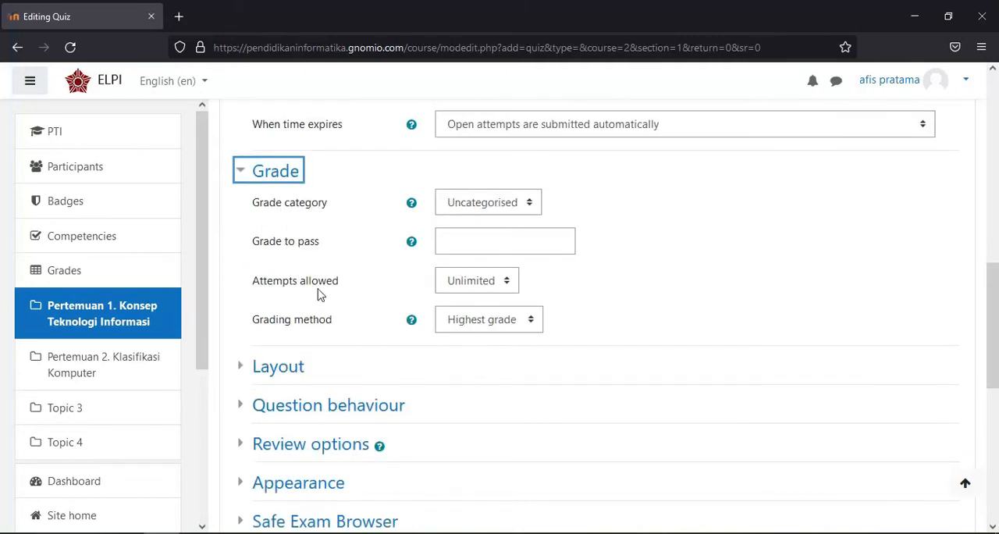
{"action": "left_click", "coordinate": [507, 283]}
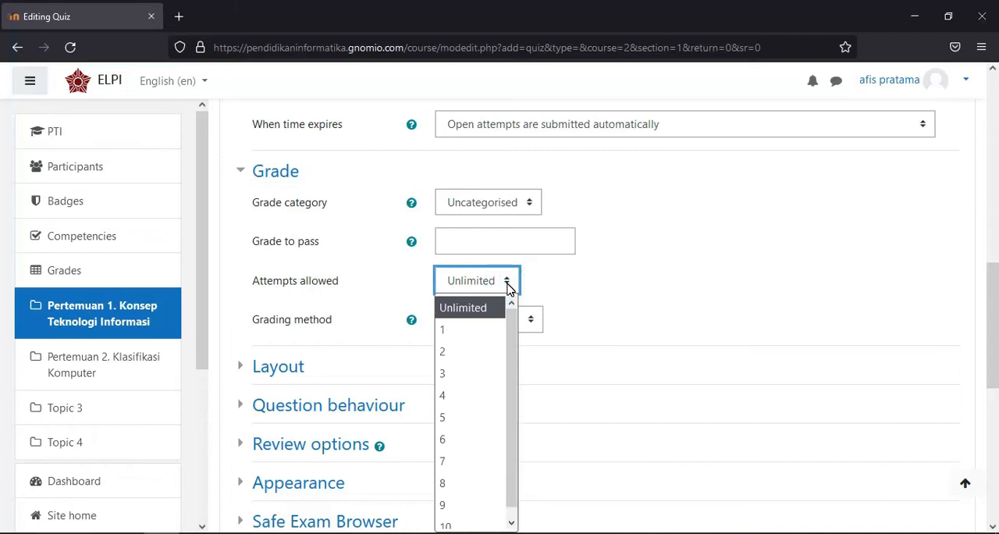
{"action": "left_click", "coordinate": [597, 295]}
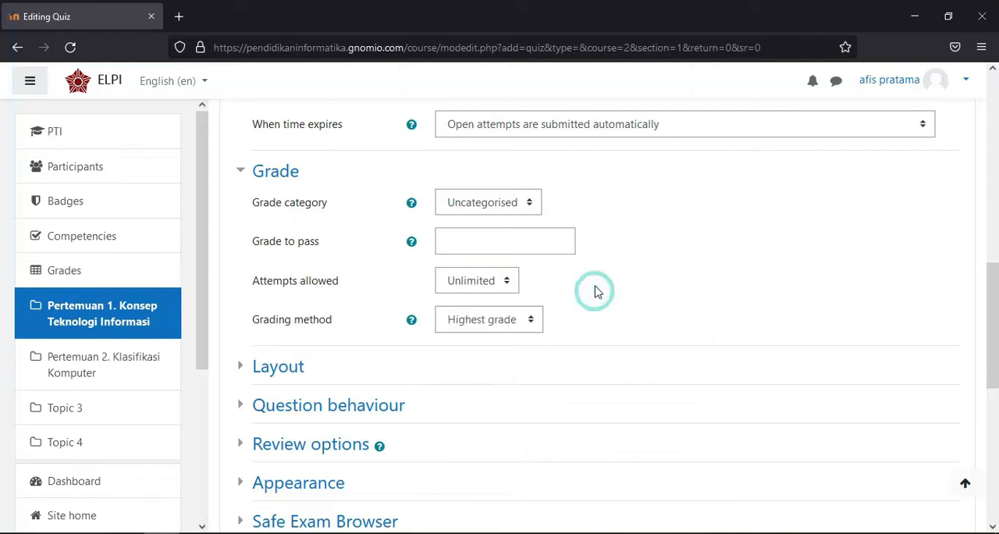
{"action": "left_click", "coordinate": [507, 280]}
{"action": "left_click", "coordinate": [473, 332]}
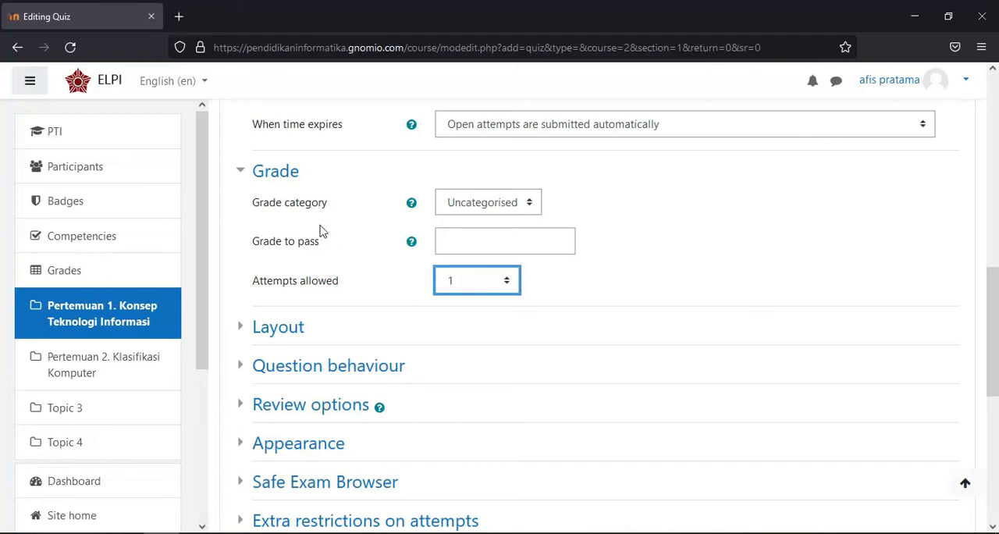
Expand the Layout settings and look through the remaining sections of the quiz form
{"action": "scroll", "coordinate": [257, 258], "scroll_direction": "down", "scroll_amount": 2}
{"action": "left_click", "coordinate": [242, 253]}
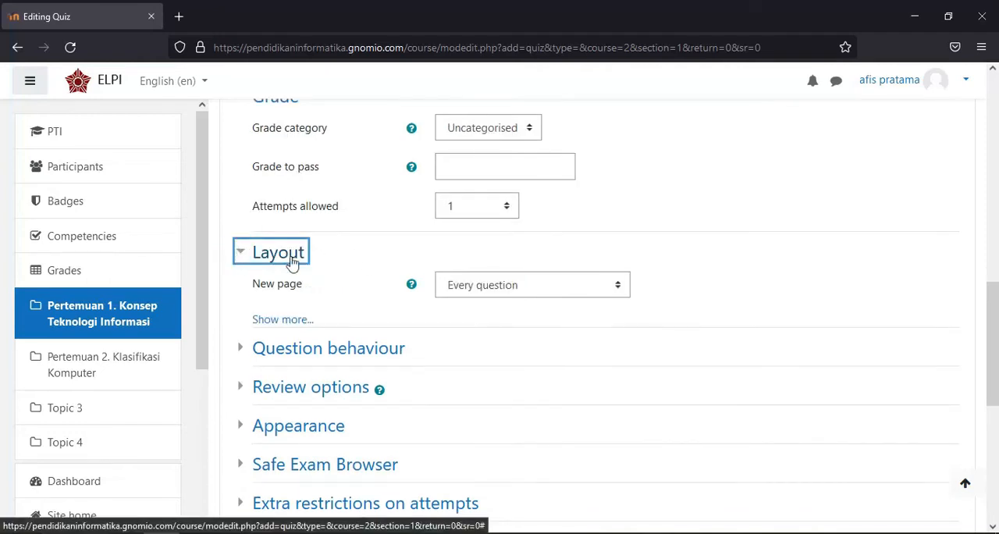
{"action": "scroll", "coordinate": [362, 278], "scroll_direction": "down", "scroll_amount": 2}
{"action": "scroll", "coordinate": [248, 276], "scroll_direction": "down", "scroll_amount": 5}
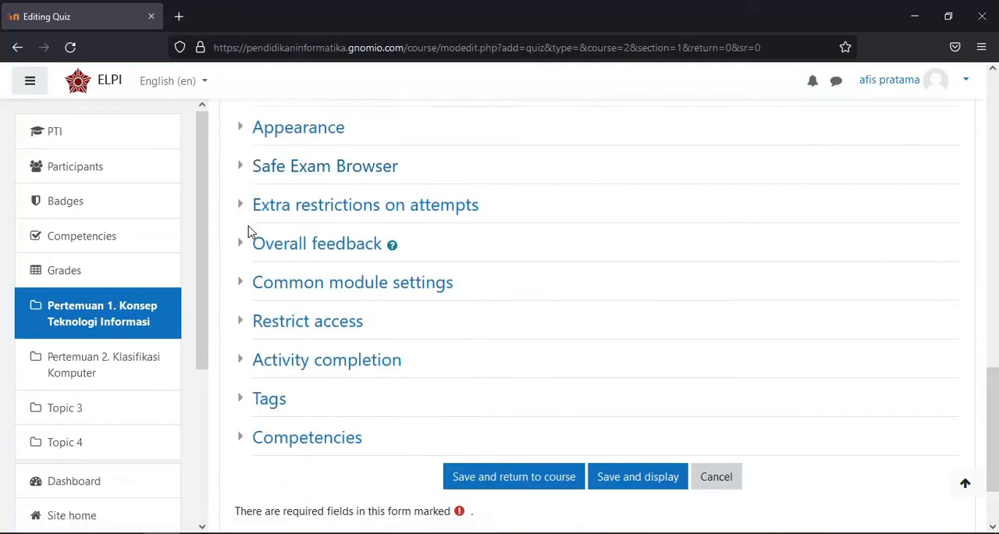
{"action": "scroll", "coordinate": [268, 224], "scroll_direction": "down", "scroll_amount": 2}
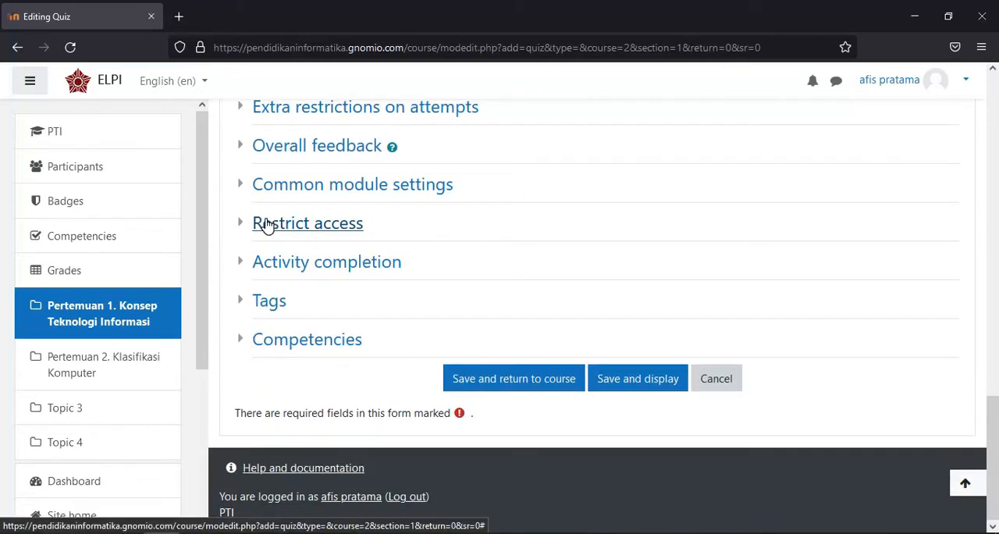
{"action": "scroll", "coordinate": [321, 270], "scroll_direction": "up", "scroll_amount": 3}
{"action": "scroll", "coordinate": [322, 270], "scroll_direction": "down", "scroll_amount": 3}
{"action": "scroll", "coordinate": [503, 292], "scroll_direction": "up", "scroll_amount": 3}
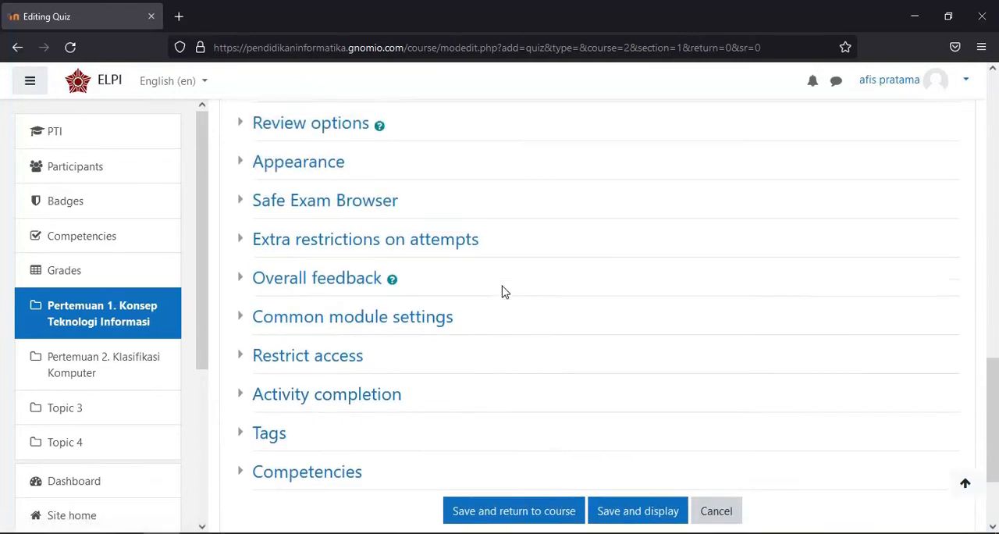
Review the quiz form's timing settings, then save the quiz and return to the course
{"action": "scroll", "coordinate": [503, 292], "scroll_direction": "up", "scroll_amount": 15}
{"action": "scroll", "coordinate": [500, 292], "scroll_direction": "down", "scroll_amount": 8}
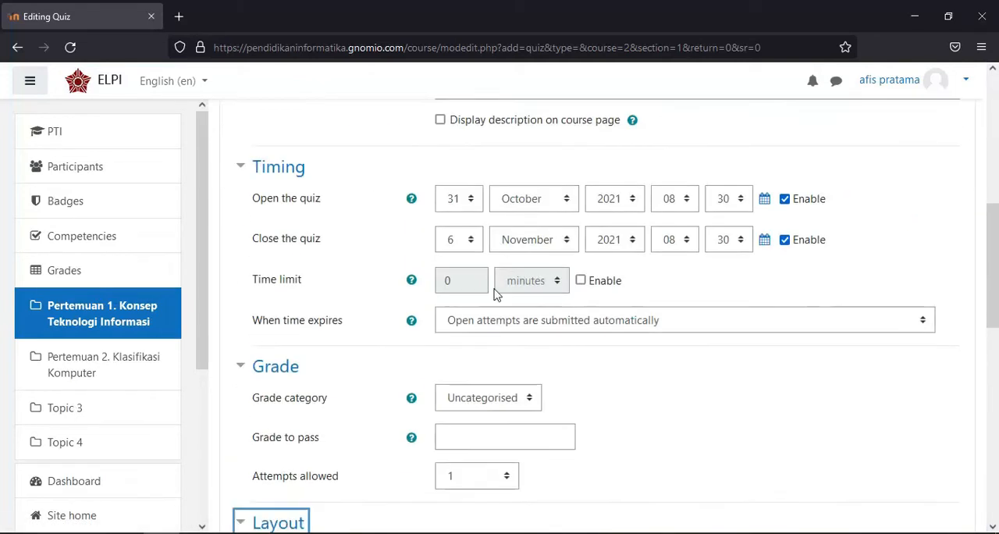
{"action": "scroll", "coordinate": [496, 294], "scroll_direction": "down", "scroll_amount": 10}
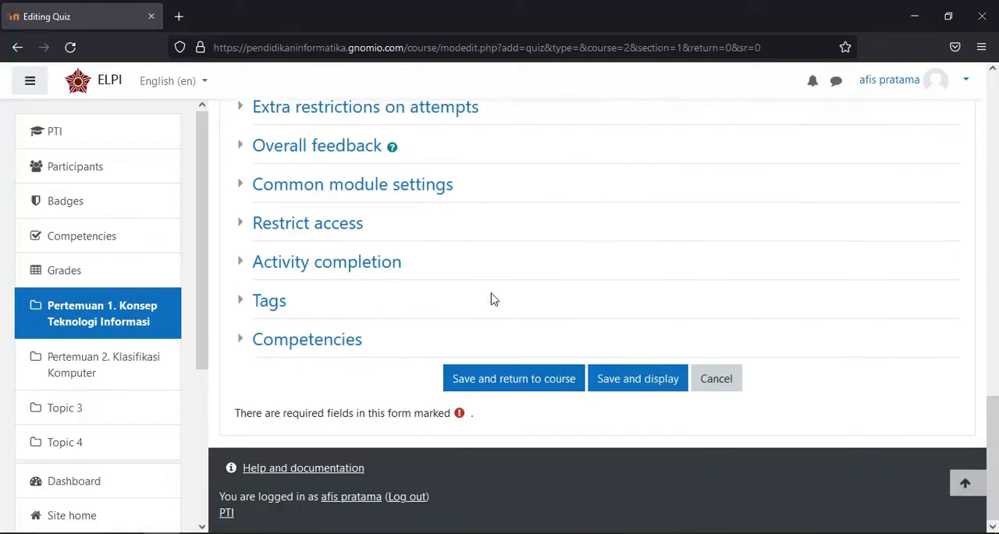
{"action": "left_click", "coordinate": [506, 385]}
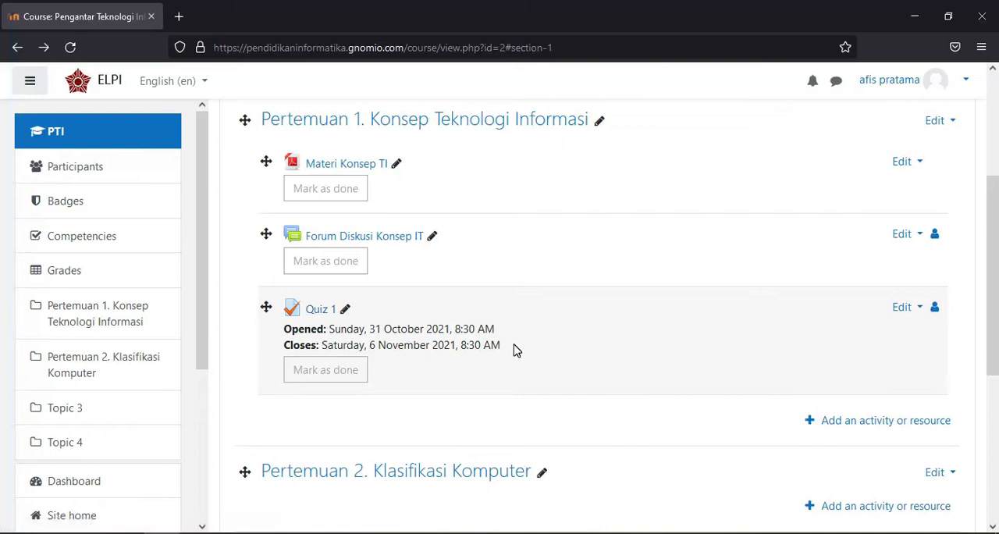
Open Quiz 1 in the first course section and open its question editing page
{"action": "left_click", "coordinate": [324, 316]}
{"action": "scroll", "coordinate": [629, 272], "scroll_direction": "down", "scroll_amount": 5}
{"action": "scroll", "coordinate": [455, 269], "scroll_direction": "up", "scroll_amount": 2}
{"action": "scroll", "coordinate": [453, 265], "scroll_direction": "down", "scroll_amount": 2}
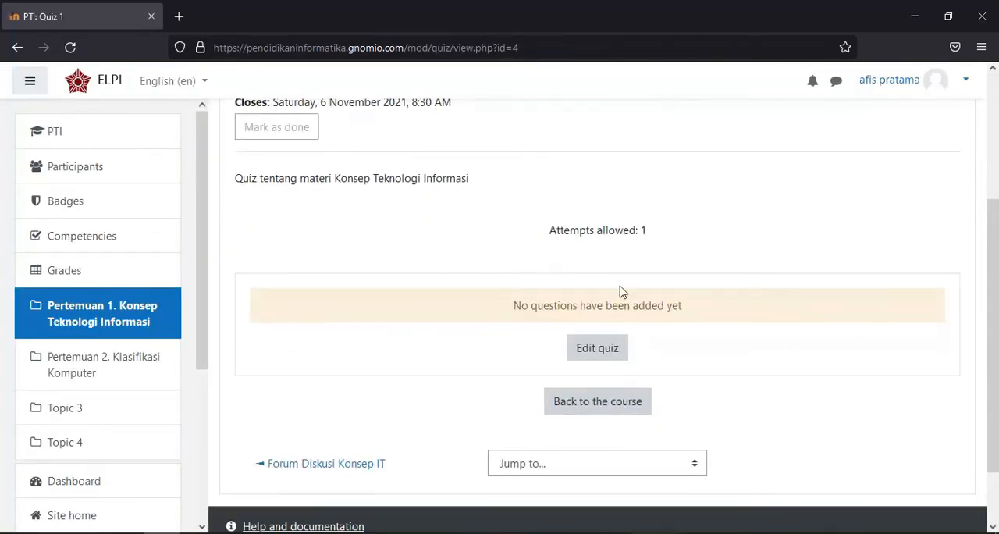
{"action": "left_click", "coordinate": [600, 348]}
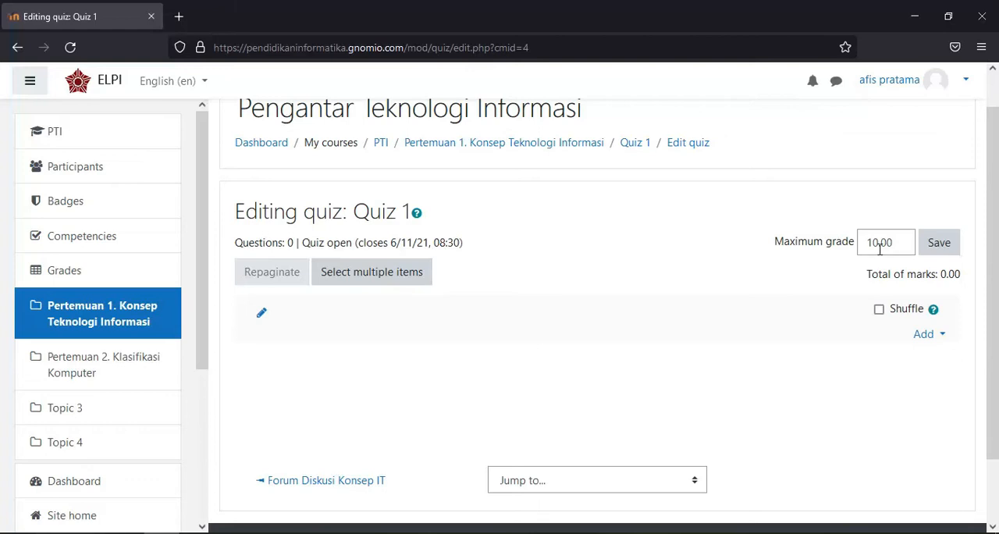
Set the quiz's maximum grade to 100.00 and save it
{"action": "left_click", "coordinate": [874, 243]}
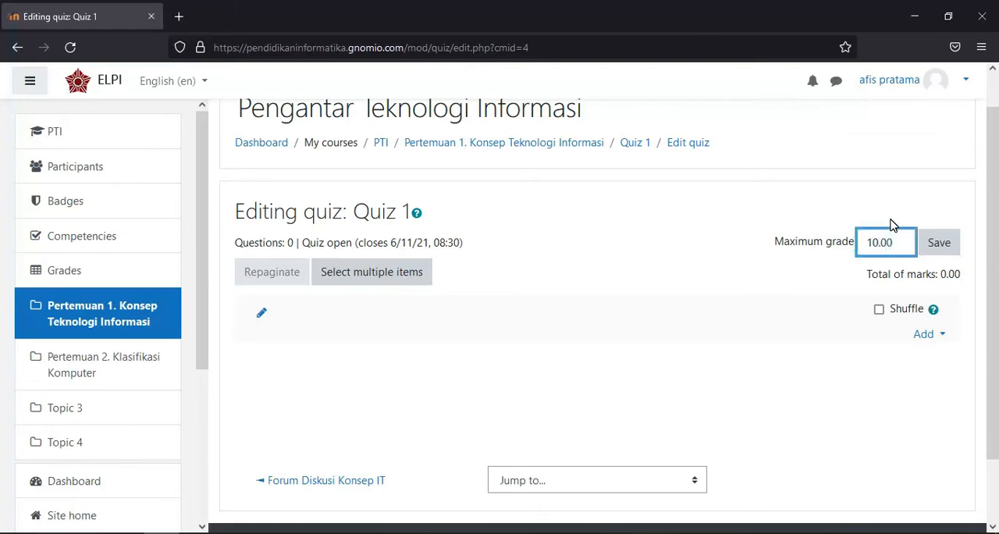
{"action": "type", "text": "0"}
{"action": "left_click", "coordinate": [933, 257]}
Add a new question of the Essay type to the quiz
{"action": "scroll", "coordinate": [936, 262], "scroll_direction": "down", "scroll_amount": 2}
{"action": "left_click", "coordinate": [941, 262]}
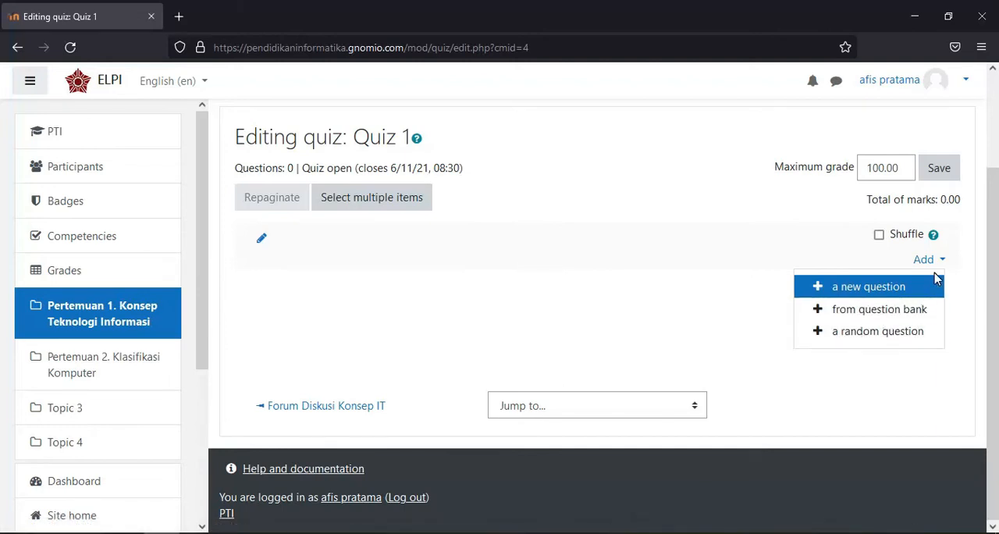
{"action": "left_click", "coordinate": [873, 292]}
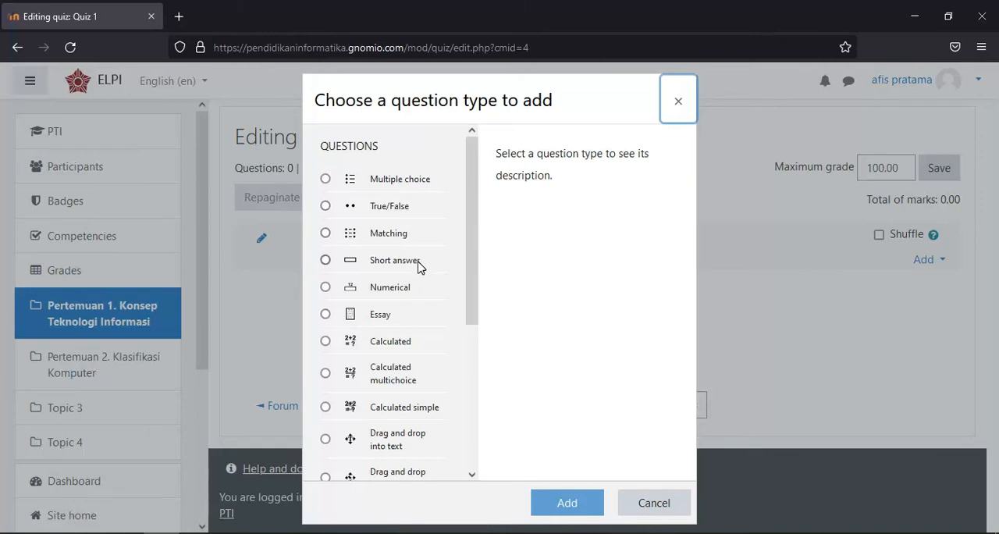
{"action": "left_click", "coordinate": [388, 315]}
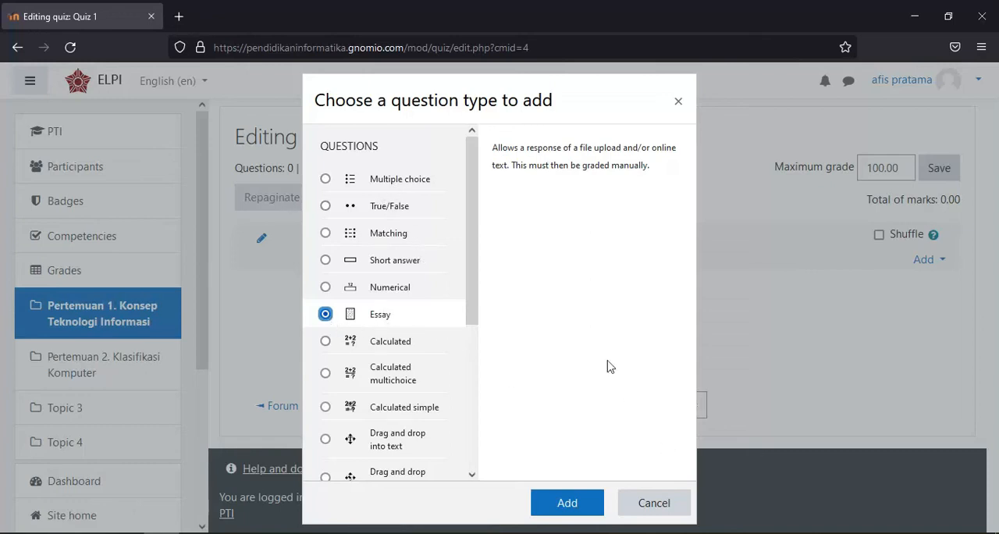
{"action": "left_click", "coordinate": [571, 502]}
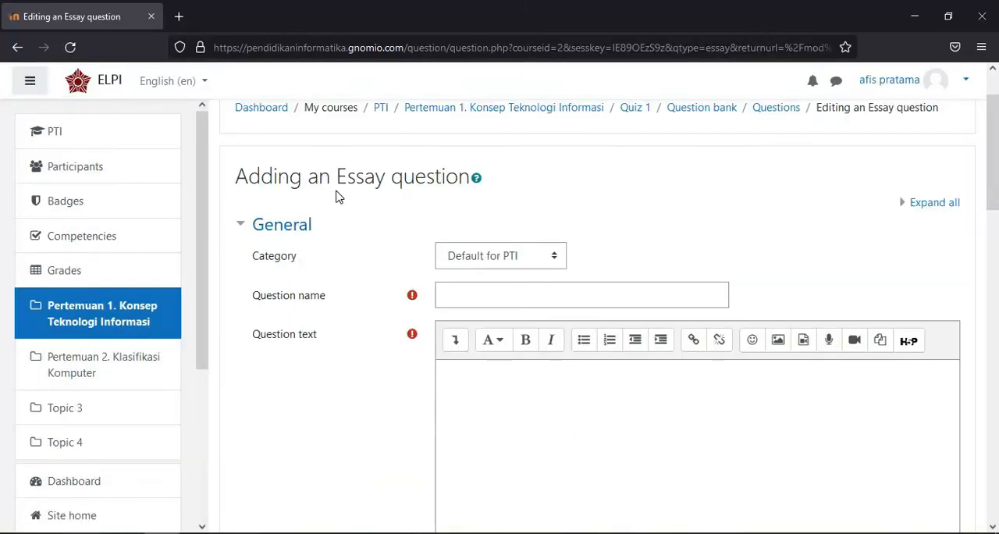
Keep the category Default for PTI and name the essay question "Pertanyaan 1"
{"action": "left_click", "coordinate": [564, 264]}
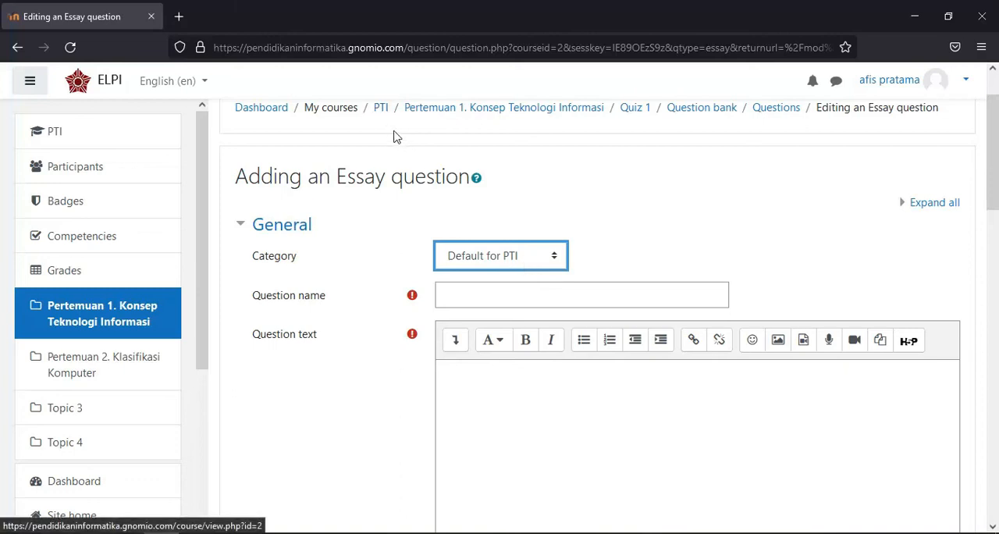
{"action": "left_click", "coordinate": [477, 298]}
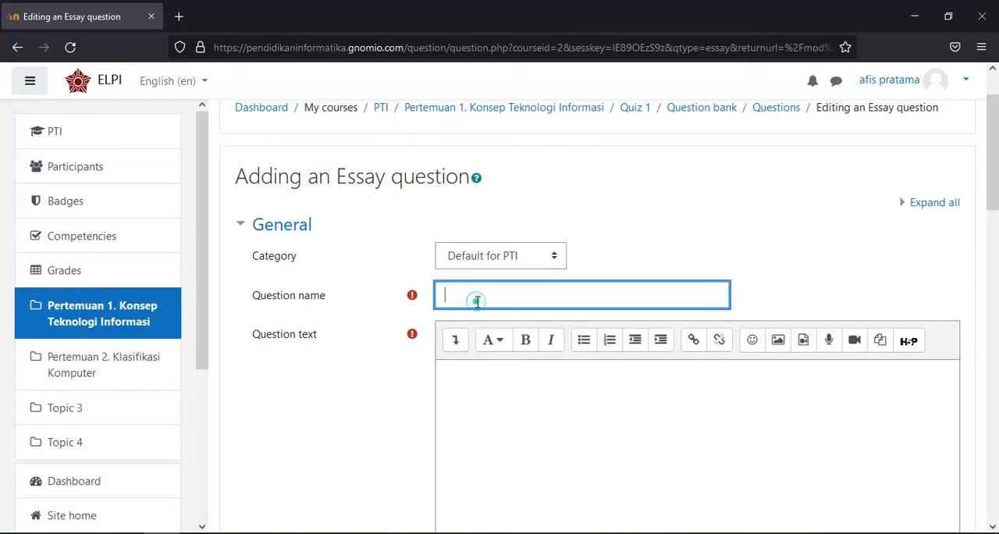
{"action": "scroll", "coordinate": [477, 301], "scroll_direction": "down", "scroll_amount": 2}
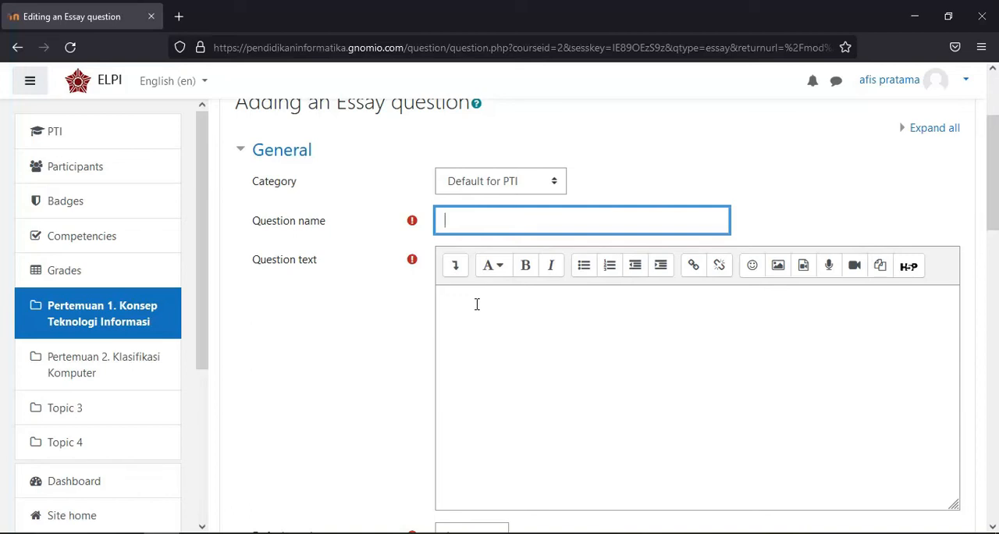
{"action": "type", "text": "Pertanyaan 1"}
Enter the question text "Jelaskan apa yang anda ketahui tentang Teknologi Informasi!"
{"action": "left_click", "coordinate": [441, 287]}
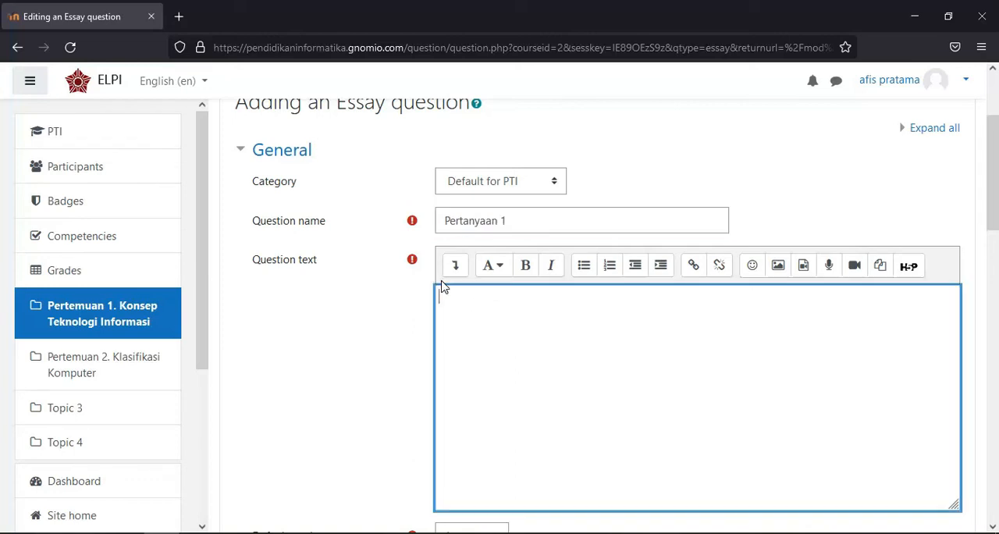
{"action": "scroll", "coordinate": [317, 273], "scroll_direction": "down", "scroll_amount": 2}
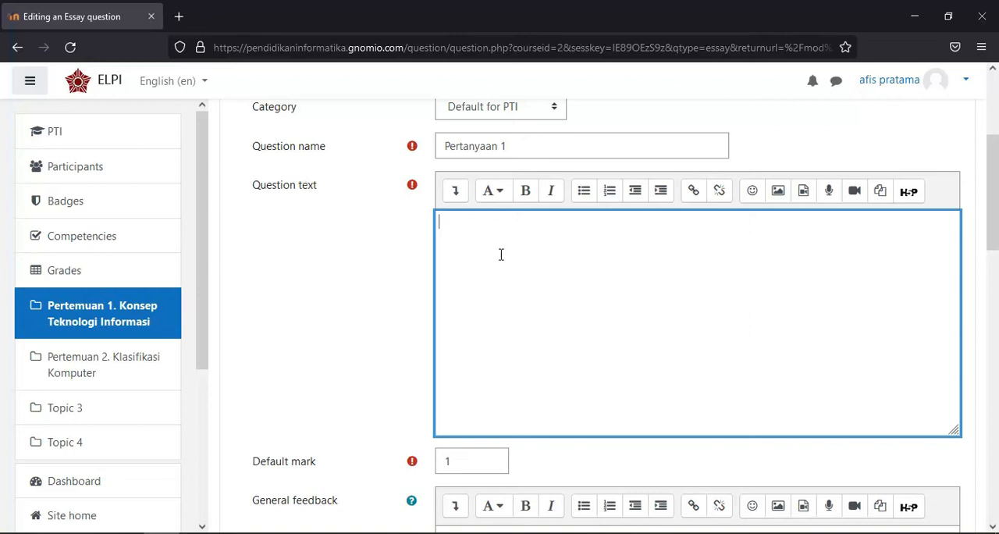
{"action": "type", "text": "elaskan apa yang anda ketahui tentang Teknologi Informasi"}
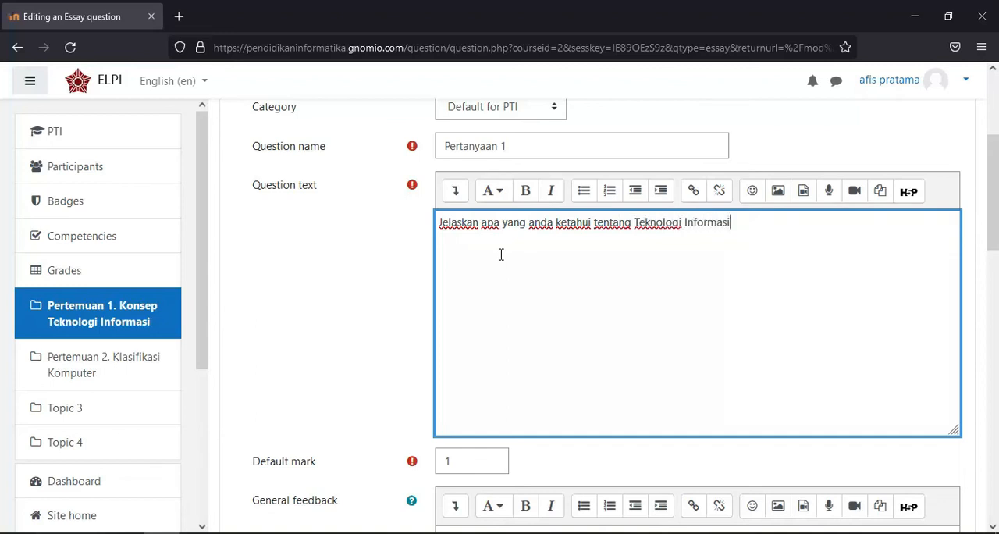
Set the essay question's default mark to 10
{"action": "scroll", "coordinate": [480, 378], "scroll_direction": "down", "scroll_amount": 1}
{"action": "left_click", "coordinate": [480, 382]}
{"action": "scroll", "coordinate": [479, 383], "scroll_direction": "down", "scroll_amount": 1}
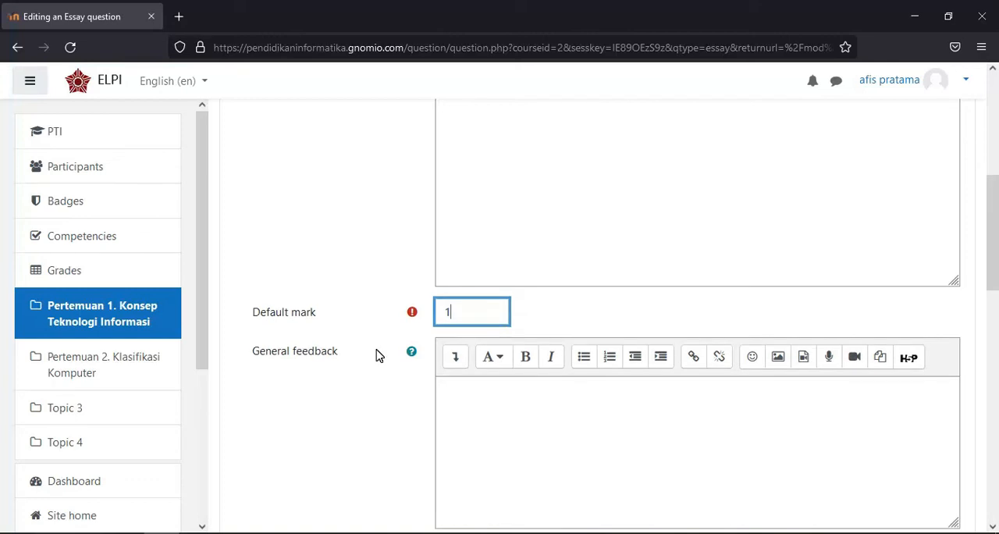
{"action": "scroll", "coordinate": [585, 210], "scroll_direction": "up", "scroll_amount": 5}
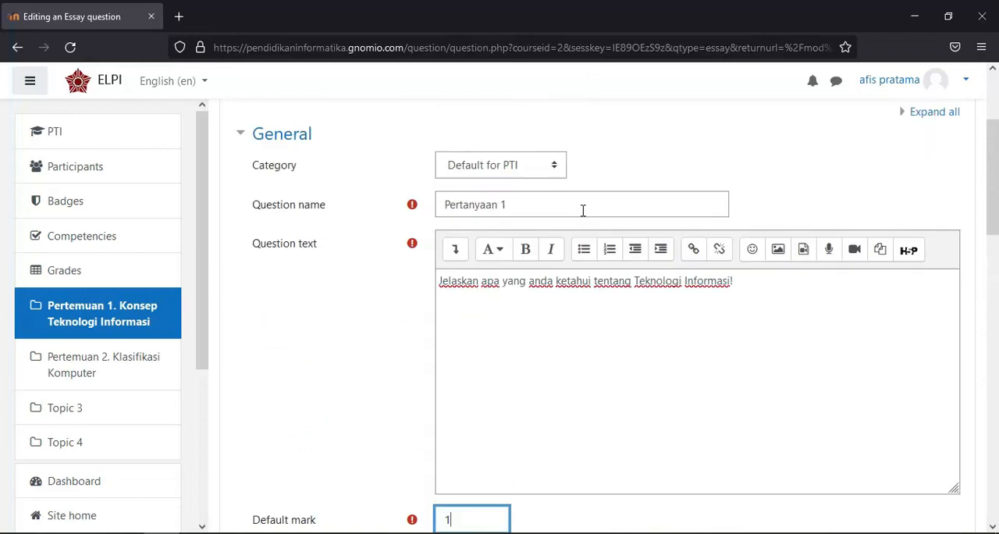
{"action": "scroll", "coordinate": [511, 280], "scroll_direction": "down", "scroll_amount": 3}
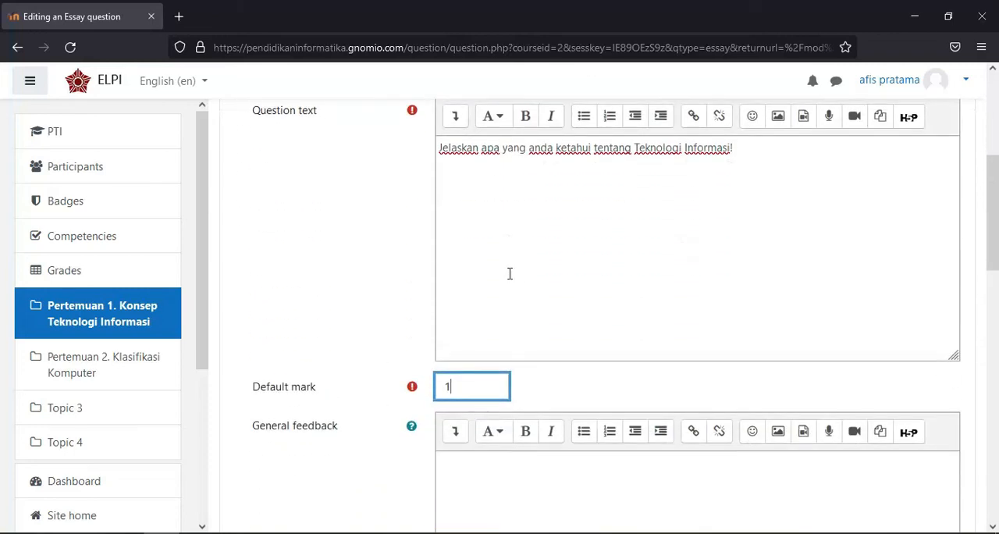
{"action": "type", "text": "0"}
{"action": "scroll", "coordinate": [518, 308], "scroll_direction": "down", "scroll_amount": 2}
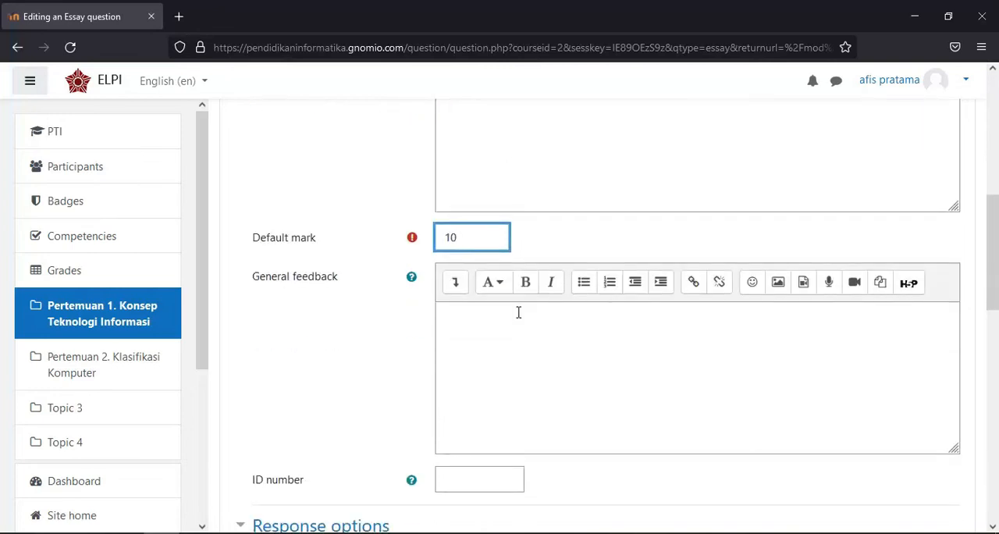
Look through the general feedback, response options and grader information, then save the essay question
{"action": "left_click", "coordinate": [493, 325]}
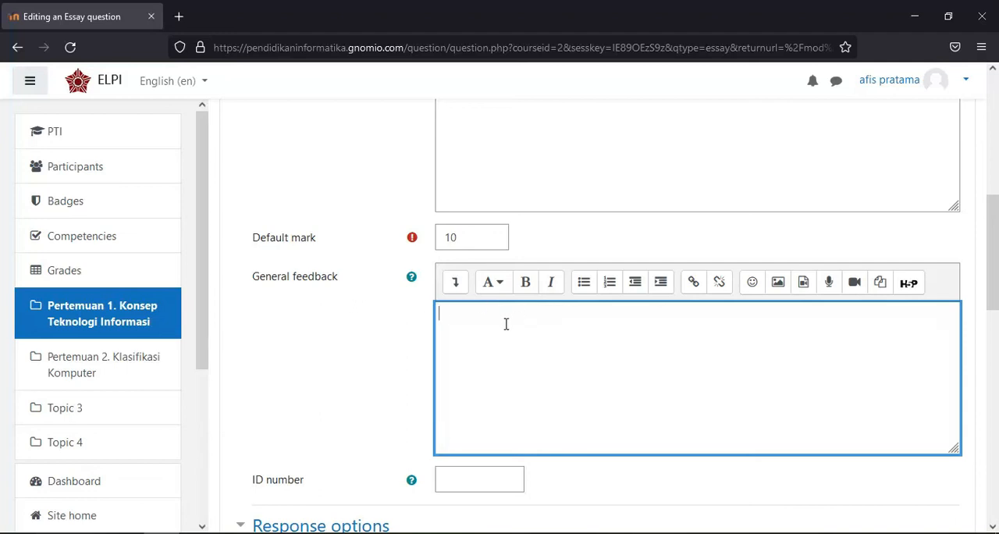
{"action": "scroll", "coordinate": [504, 308], "scroll_direction": "up", "scroll_amount": 3}
{"action": "scroll", "coordinate": [504, 305], "scroll_direction": "down", "scroll_amount": 4}
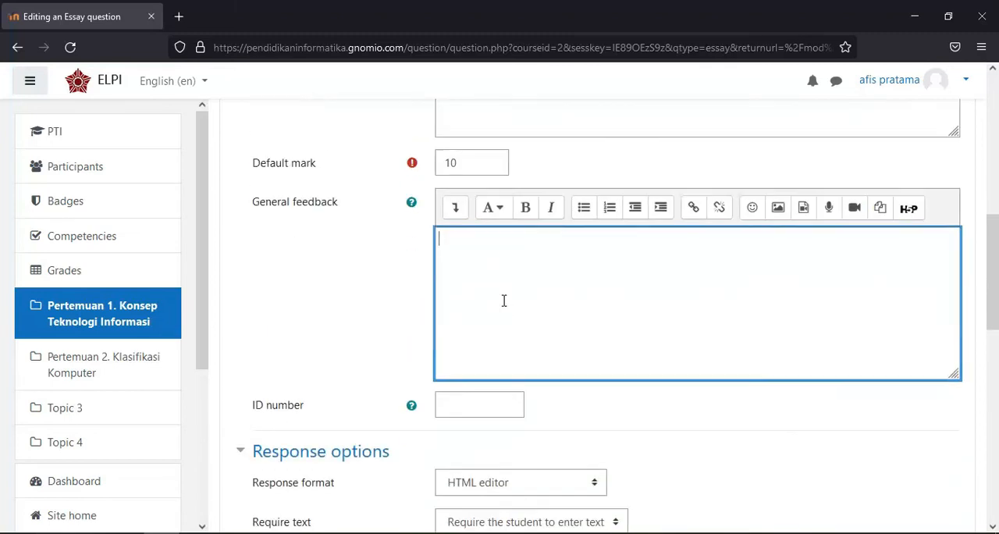
{"action": "scroll", "coordinate": [504, 300], "scroll_direction": "down", "scroll_amount": 4}
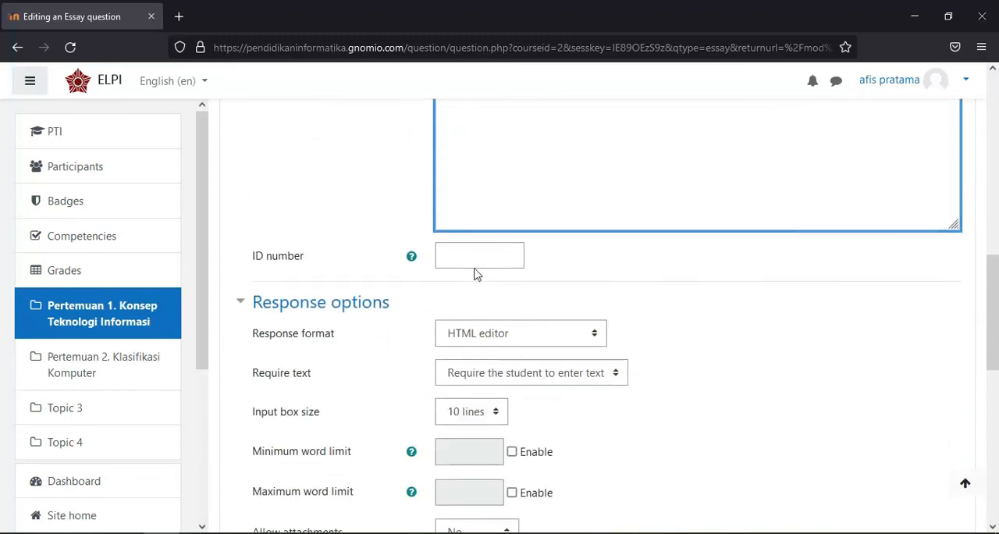
{"action": "scroll", "coordinate": [468, 300], "scroll_direction": "down", "scroll_amount": 2}
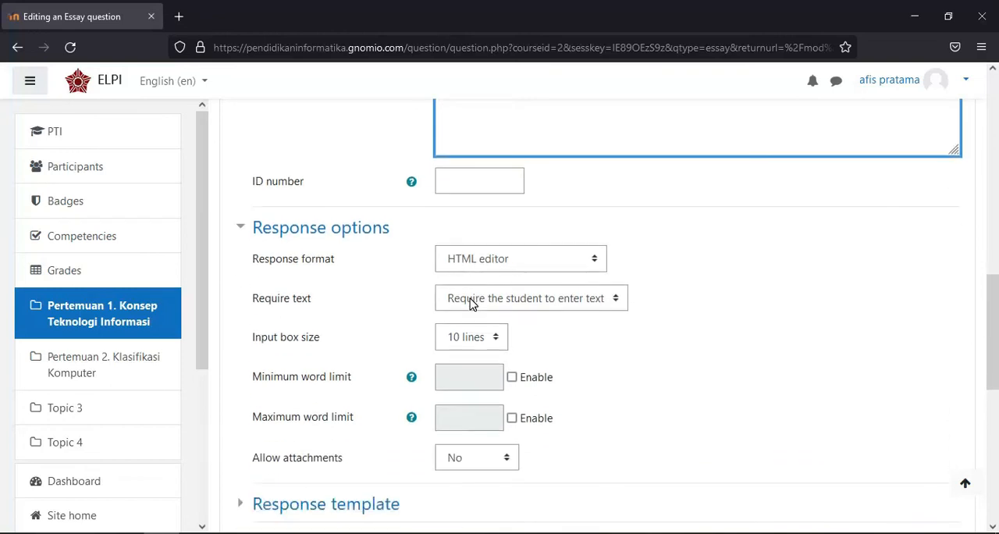
{"action": "scroll", "coordinate": [433, 294], "scroll_direction": "down", "scroll_amount": 4}
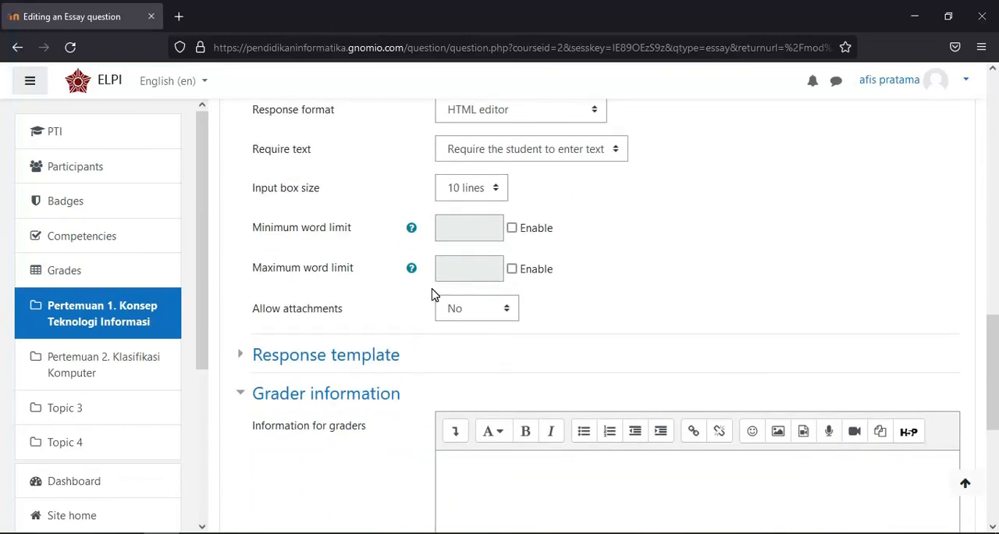
{"action": "scroll", "coordinate": [434, 294], "scroll_direction": "down", "scroll_amount": 4}
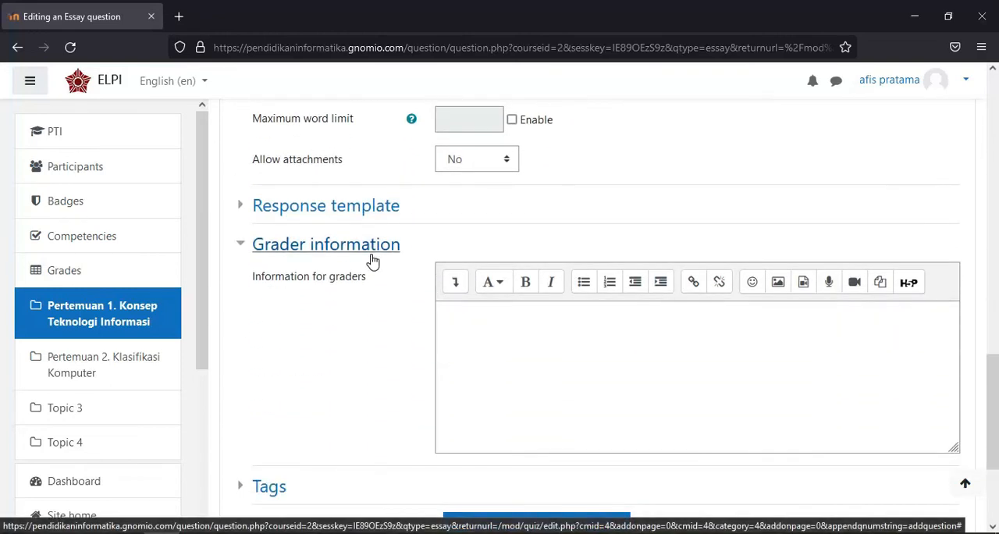
{"action": "scroll", "coordinate": [445, 276], "scroll_direction": "down", "scroll_amount": 4}
{"action": "scroll", "coordinate": [468, 250], "scroll_direction": "up", "scroll_amount": 2}
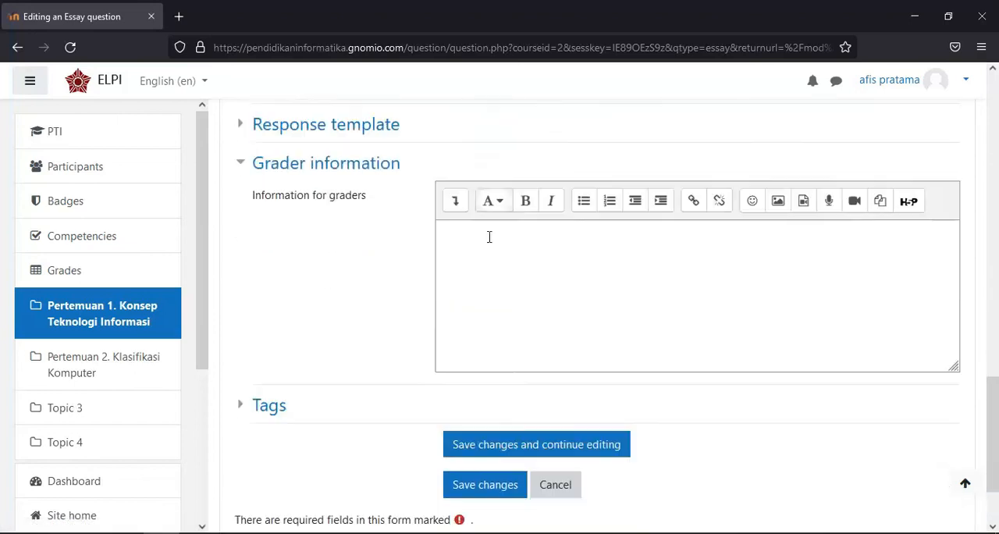
{"action": "scroll", "coordinate": [489, 237], "scroll_direction": "down", "scroll_amount": 3}
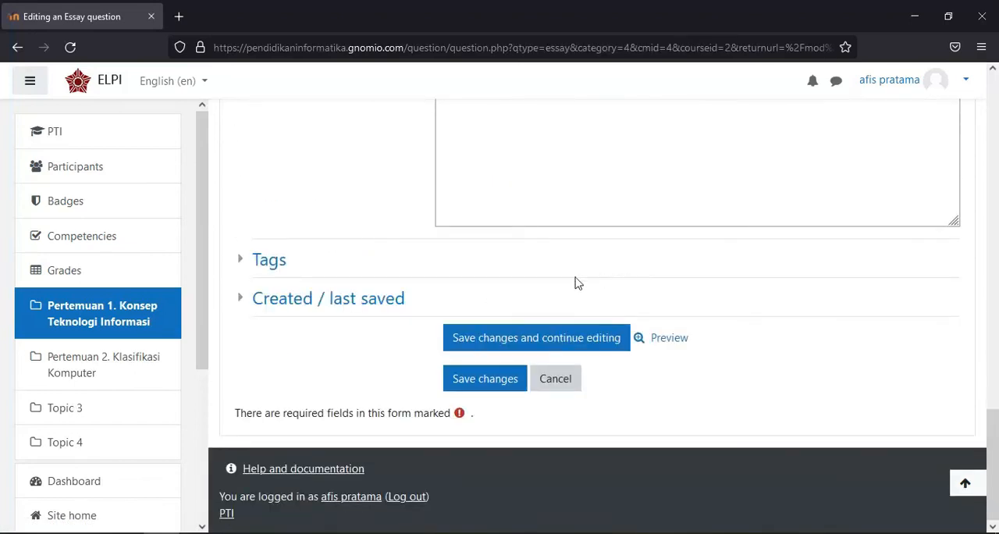
{"action": "left_click", "coordinate": [481, 380]}
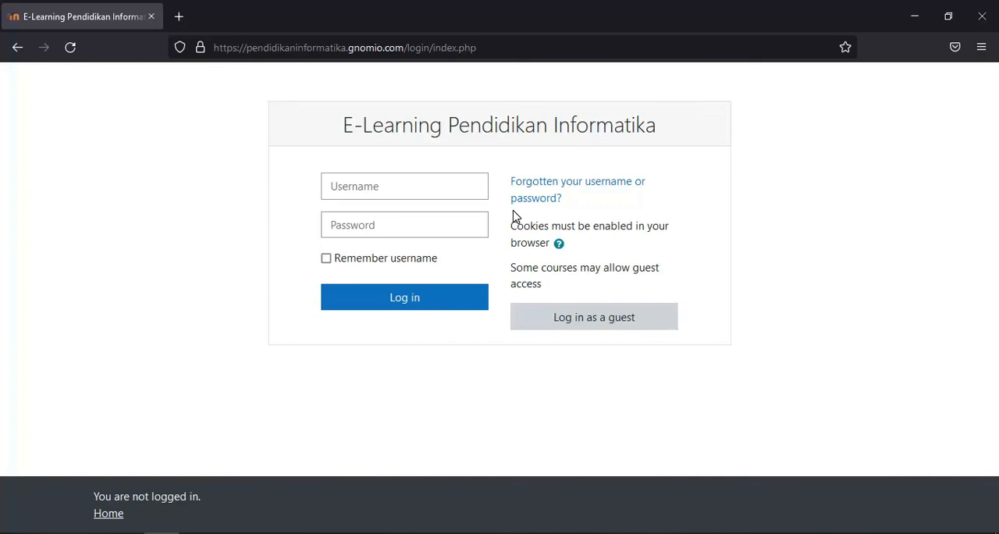
Log in to the e-learning site with the student's saved username and password
{"action": "left_click", "coordinate": [394, 186]}
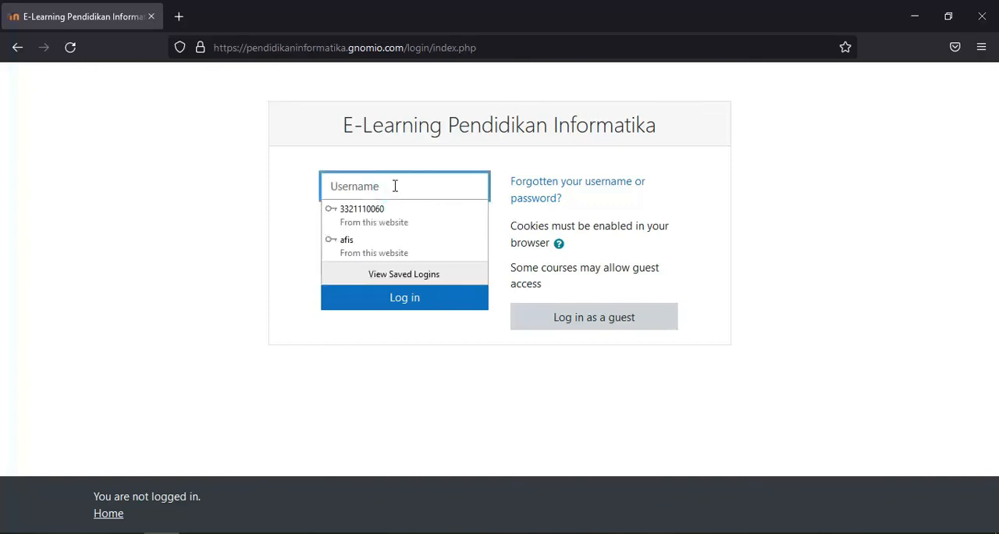
{"action": "left_click", "coordinate": [395, 212]}
{"action": "left_click", "coordinate": [392, 296]}
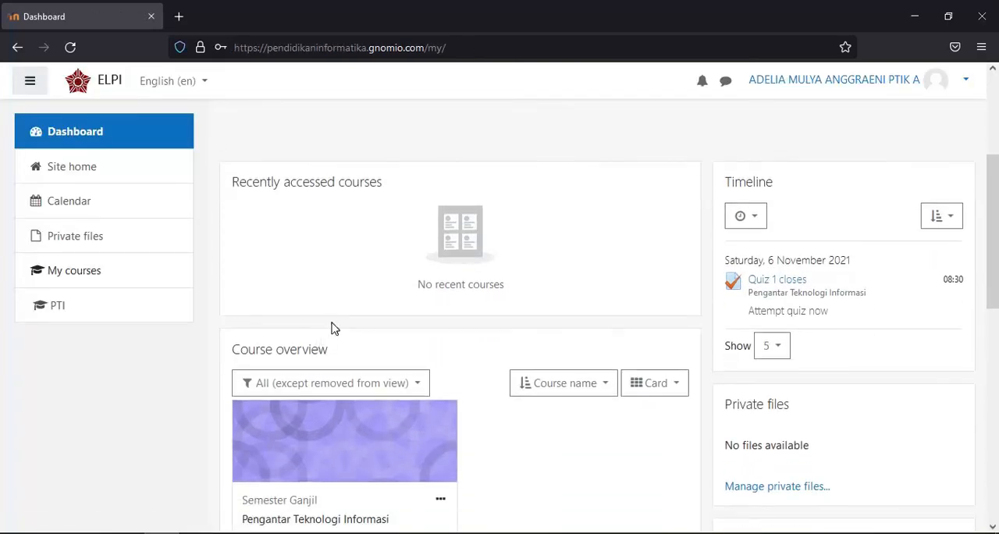
Open the Pengantar Teknologi Informasi course from the course overview and go to its first section's activities
{"action": "scroll", "coordinate": [330, 328], "scroll_direction": "down", "scroll_amount": 2}
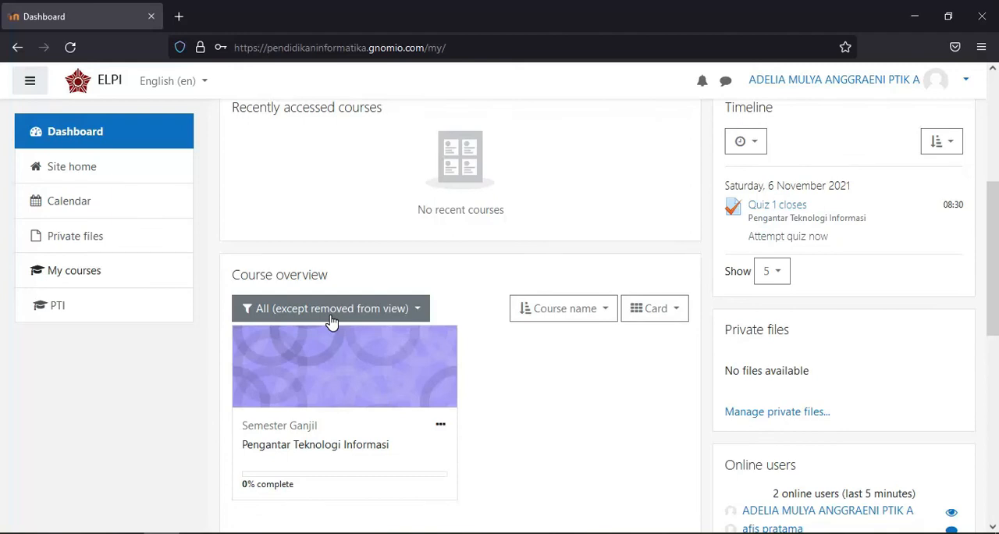
{"action": "scroll", "coordinate": [343, 308], "scroll_direction": "down", "scroll_amount": 2}
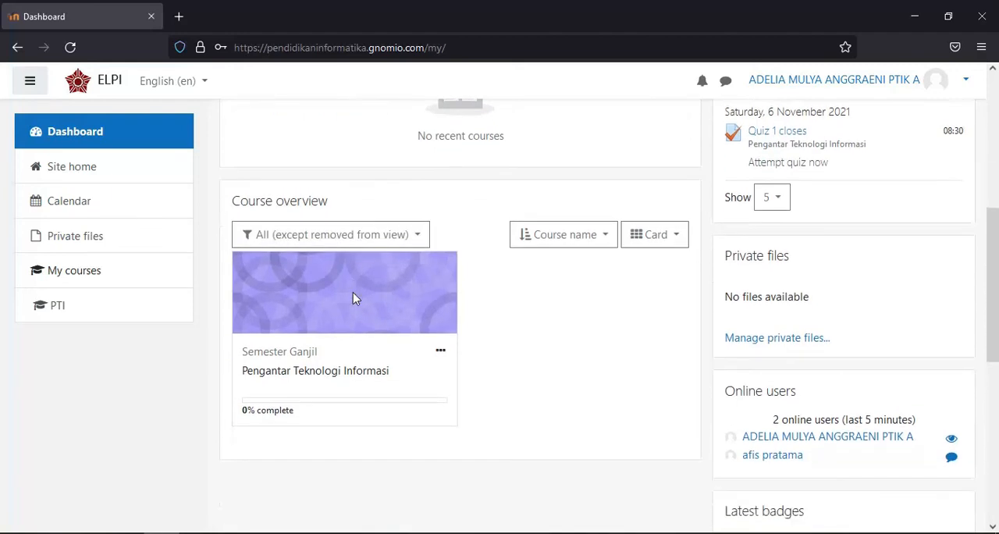
{"action": "left_click", "coordinate": [328, 371]}
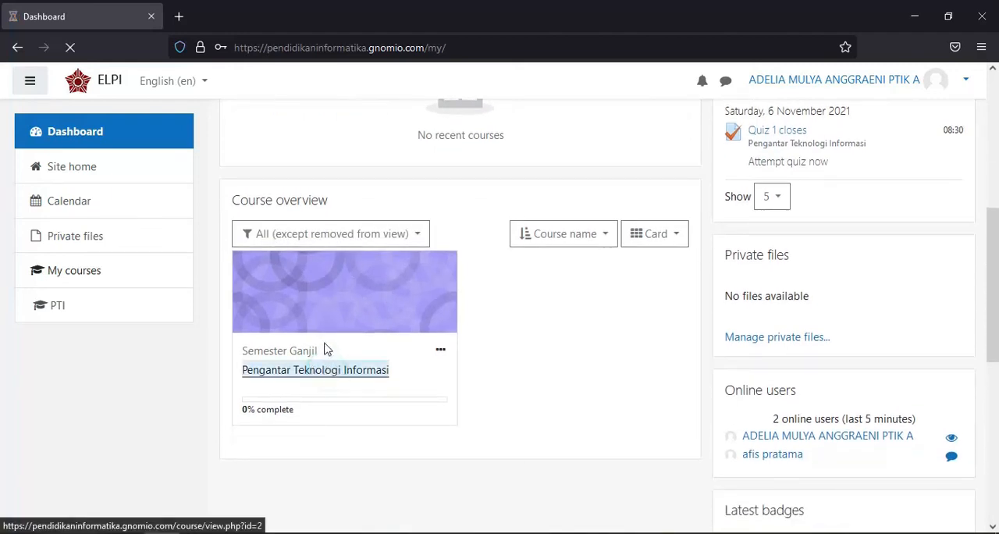
{"action": "scroll", "coordinate": [343, 292], "scroll_direction": "down", "scroll_amount": 5}
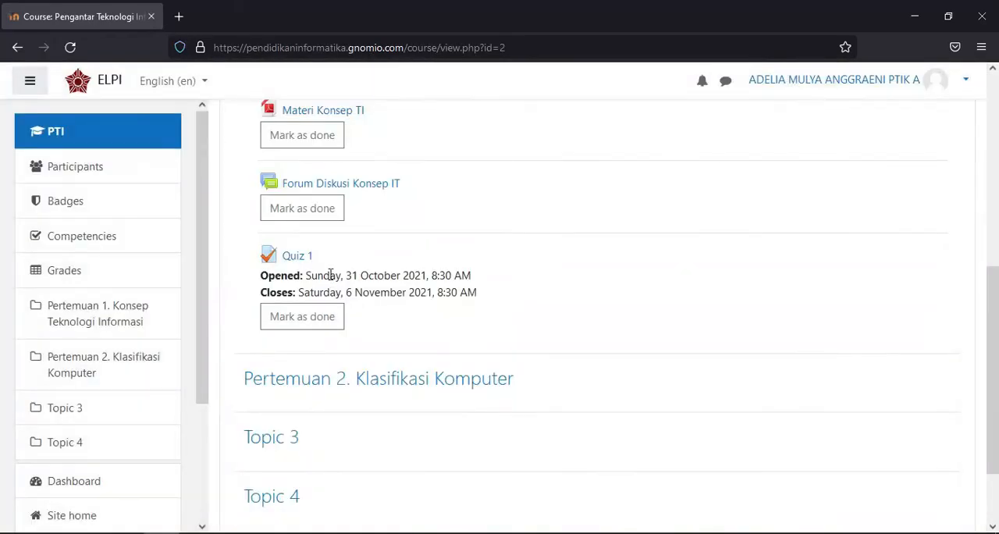
Open Quiz 1 in the Pertemuan 1 section and look over its opening dates, description and allowed attempts
{"action": "scroll", "coordinate": [398, 250], "scroll_direction": "up", "scroll_amount": 2}
{"action": "scroll", "coordinate": [398, 250], "scroll_direction": "down", "scroll_amount": 2}
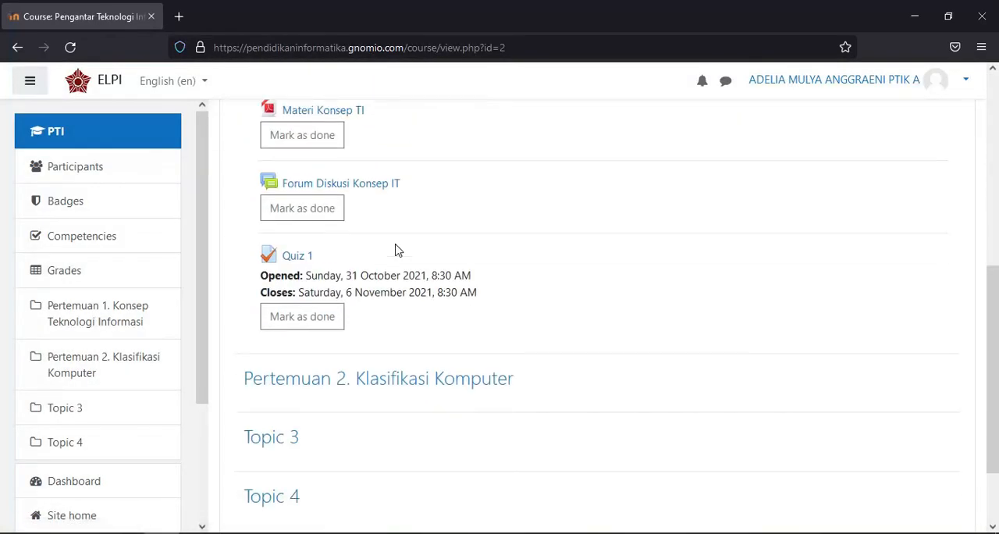
{"action": "left_click", "coordinate": [294, 258]}
{"action": "scroll", "coordinate": [459, 283], "scroll_direction": "down", "scroll_amount": 2}
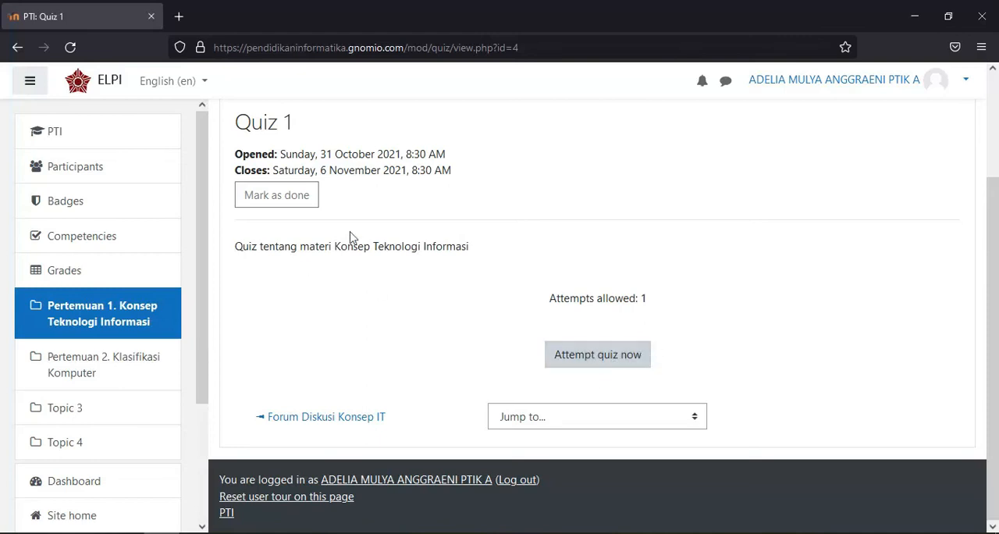
{"action": "scroll", "coordinate": [218, 148], "scroll_direction": "up", "scroll_amount": 3}
{"action": "scroll", "coordinate": [218, 156], "scroll_direction": "down", "scroll_amount": 3}
{"action": "scroll", "coordinate": [219, 148], "scroll_direction": "up", "scroll_amount": 3}
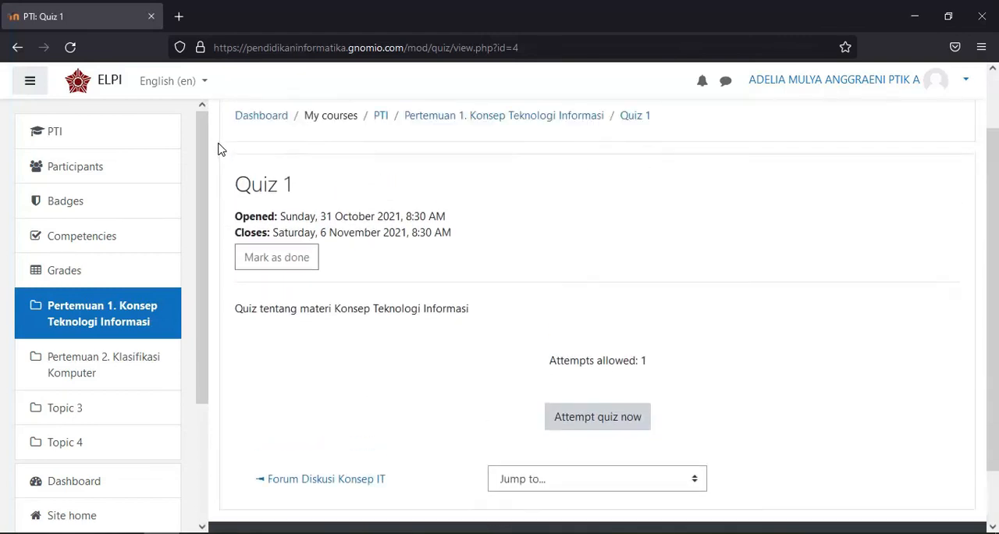
Switch the site's display language to Indonesian (id)
{"action": "scroll", "coordinate": [210, 94], "scroll_direction": "down", "scroll_amount": 1}
{"action": "left_click", "coordinate": [205, 82]}
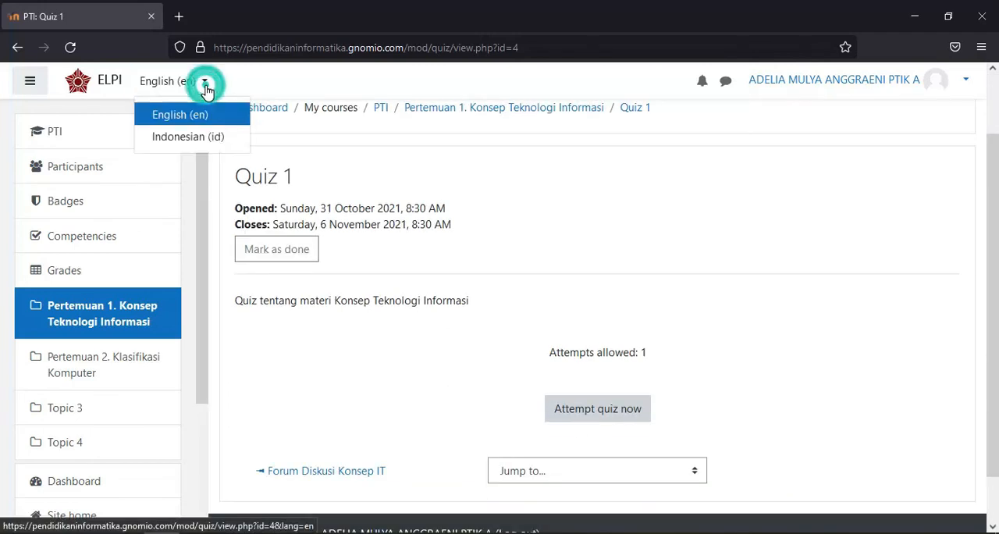
{"action": "left_click", "coordinate": [205, 139]}
Start the Quiz 1 attempt and read through its essay question
{"action": "scroll", "coordinate": [326, 217], "scroll_direction": "down", "scroll_amount": 3}
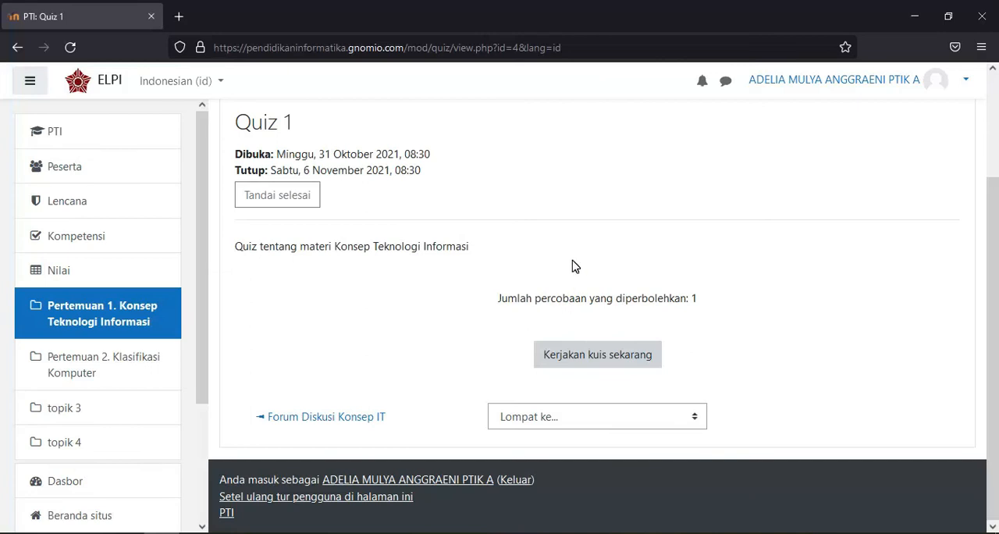
{"action": "left_click", "coordinate": [597, 363]}
{"action": "scroll", "coordinate": [493, 255], "scroll_direction": "down", "scroll_amount": 1}
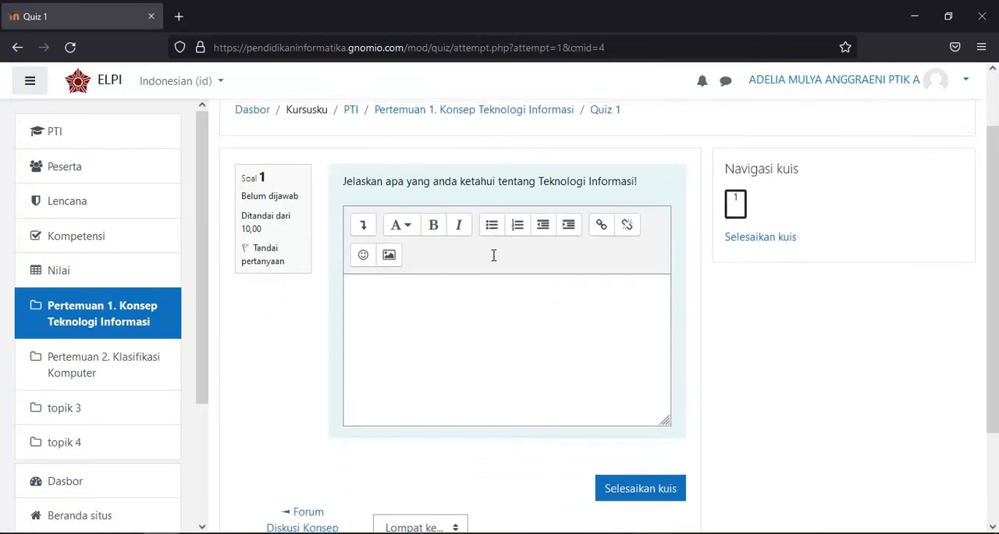
{"action": "scroll", "coordinate": [447, 211], "scroll_direction": "up", "scroll_amount": 1}
{"action": "scroll", "coordinate": [446, 208], "scroll_direction": "down", "scroll_amount": 2}
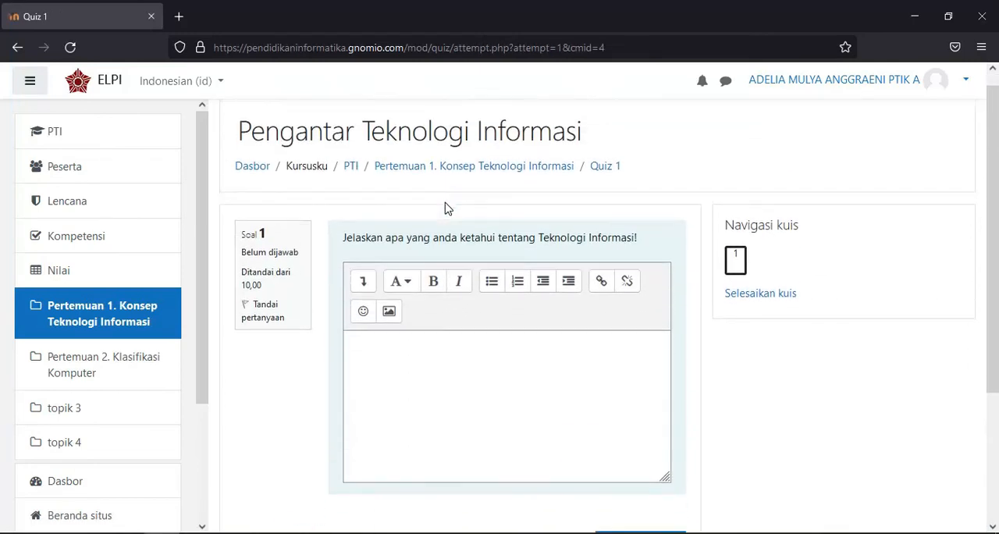
{"action": "scroll", "coordinate": [417, 211], "scroll_direction": "up", "scroll_amount": 2}
Answer the essay question with "Teknologi Informasi adalah........."
{"action": "left_click", "coordinate": [425, 361]}
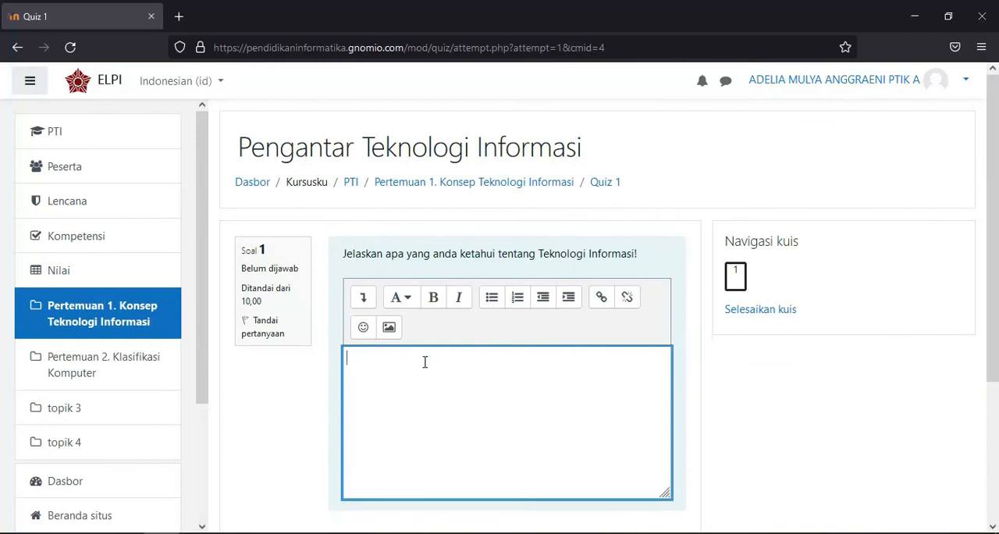
{"action": "scroll", "coordinate": [424, 361], "scroll_direction": "down", "scroll_amount": 1}
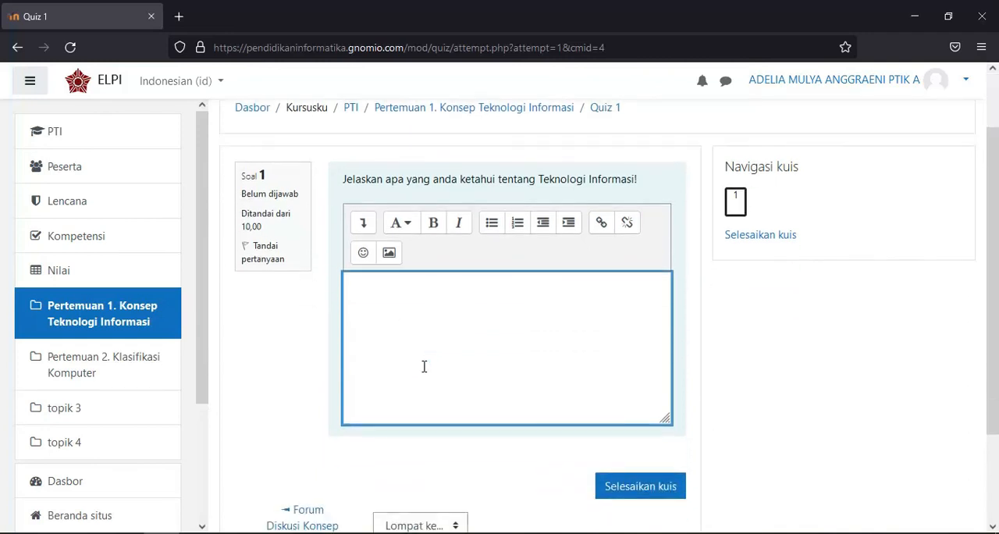
{"action": "type", "text": "Teknologi Informasi adalah........"}
{"action": "scroll", "coordinate": [459, 346], "scroll_direction": "down", "scroll_amount": 2}
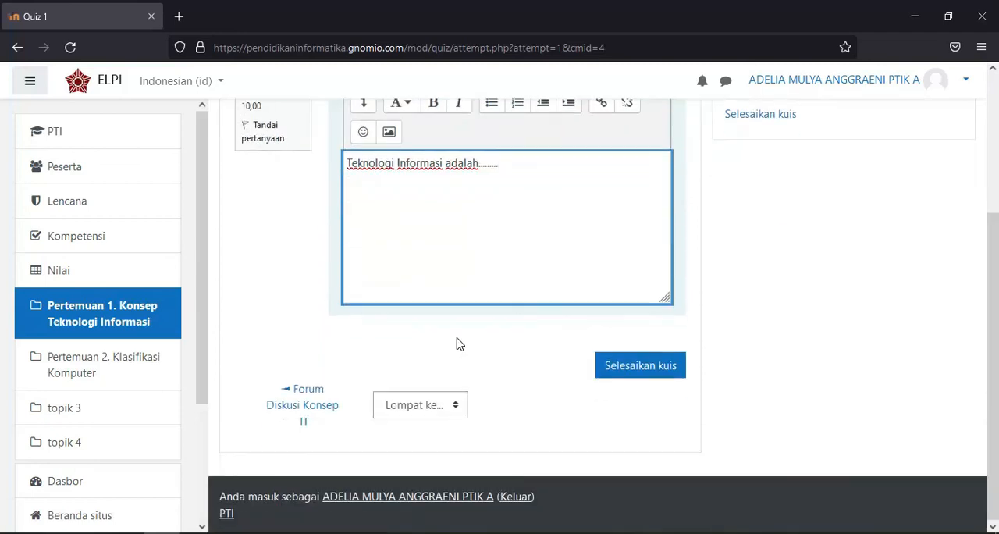
{"action": "scroll", "coordinate": [459, 345], "scroll_direction": "up", "scroll_amount": 3}
{"action": "scroll", "coordinate": [457, 308], "scroll_direction": "down", "scroll_amount": 3}
Finish the Quiz 1 attempt, confirm submitting all answers, and look over the attempt review
{"action": "left_click", "coordinate": [648, 375]}
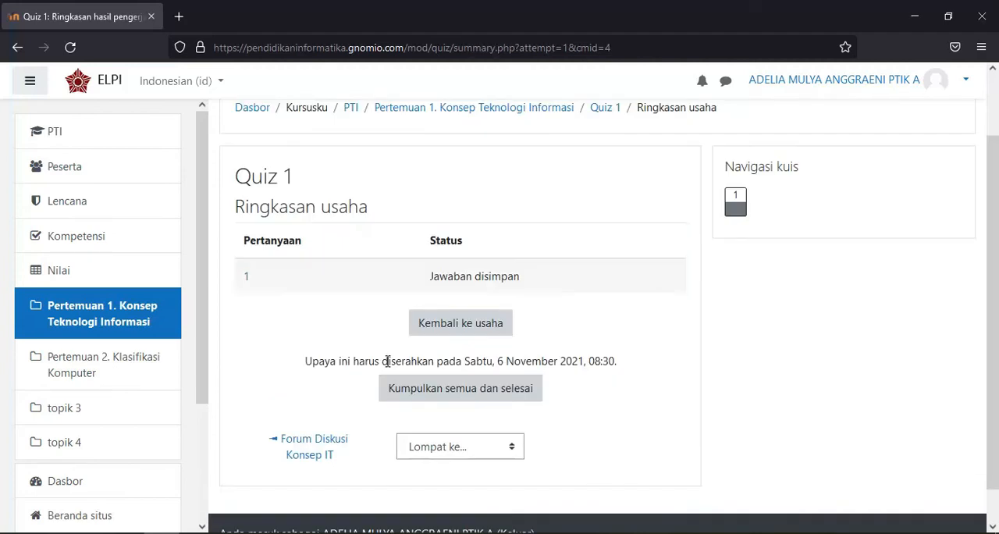
{"action": "left_click", "coordinate": [450, 396]}
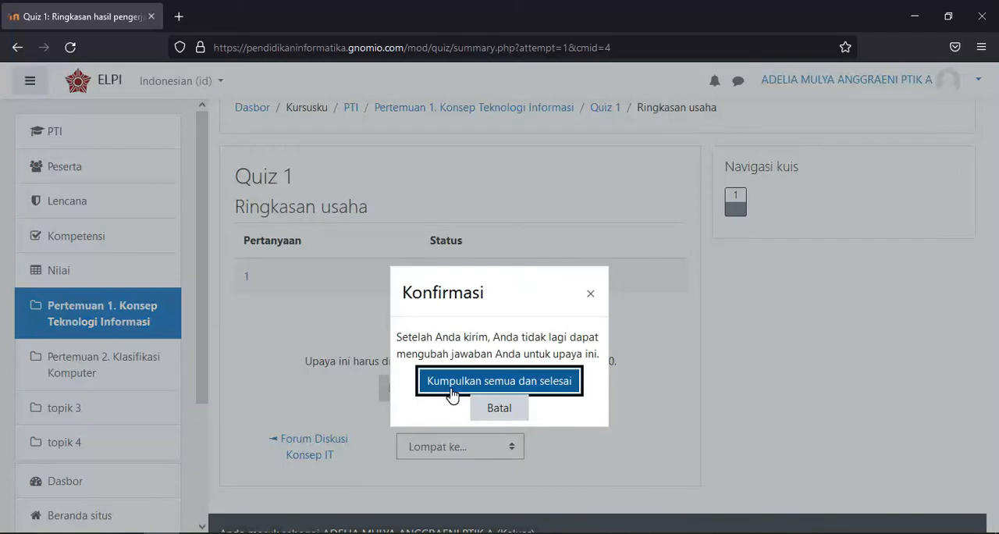
{"action": "left_click", "coordinate": [500, 382]}
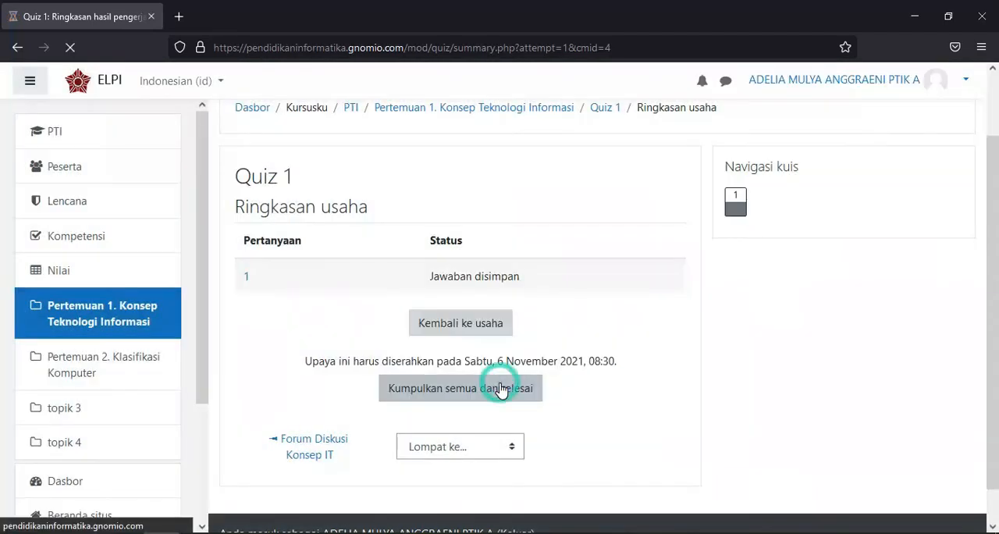
{"action": "scroll", "coordinate": [500, 346], "scroll_direction": "down", "scroll_amount": 3}
{"action": "scroll", "coordinate": [492, 352], "scroll_direction": "up", "scroll_amount": 3}
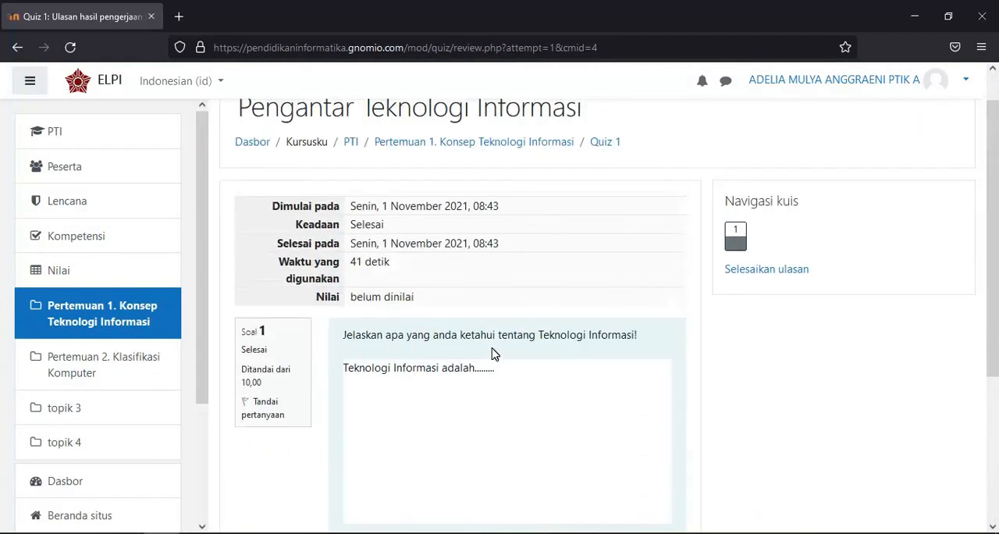
{"action": "scroll", "coordinate": [492, 353], "scroll_direction": "down", "scroll_amount": 2}
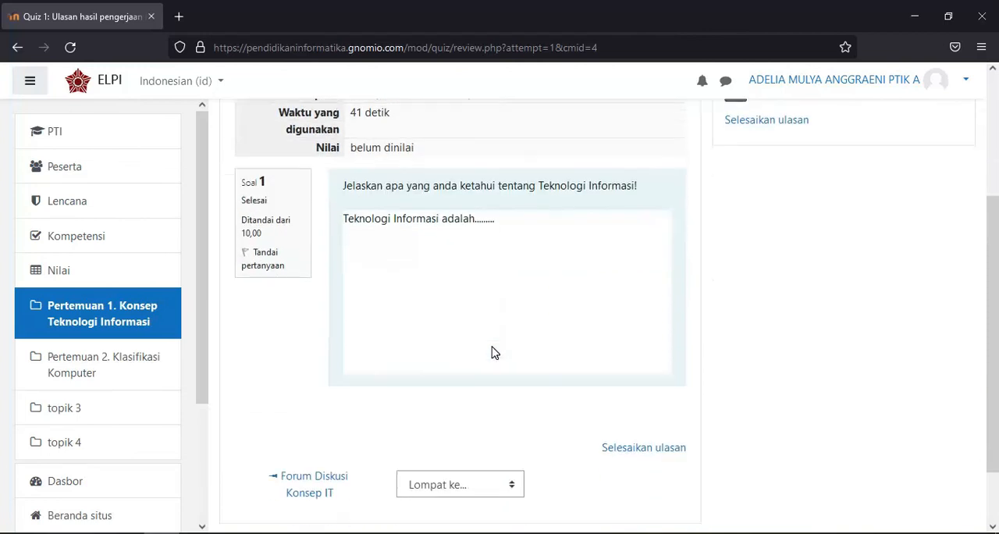
{"action": "scroll", "coordinate": [492, 345], "scroll_direction": "down", "scroll_amount": 1}
{"action": "scroll", "coordinate": [494, 343], "scroll_direction": "up", "scroll_amount": 3}
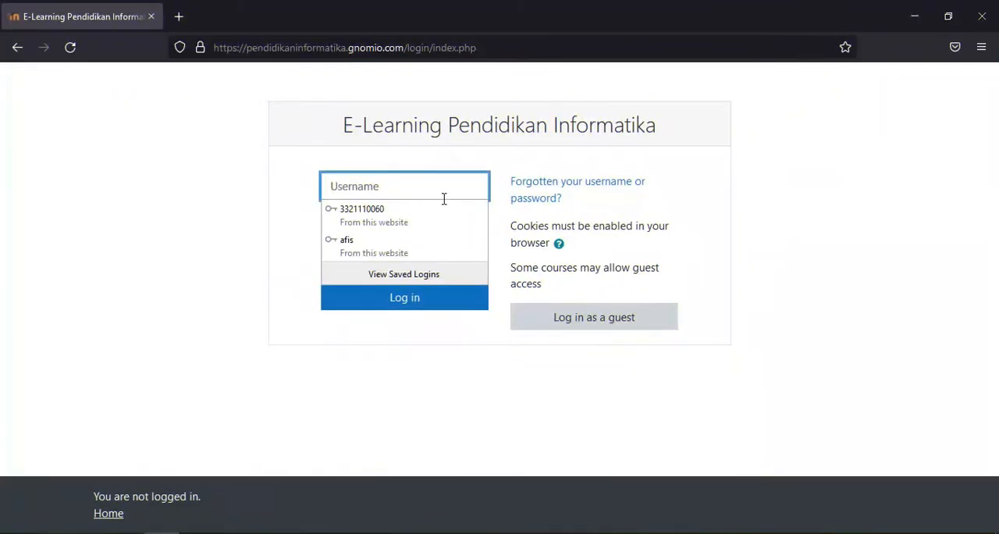
Log in with the teacher account's saved username and password, and open Quiz 1 in the Pengantar Teknologi Informasi course
{"action": "left_click", "coordinate": [419, 246]}
{"action": "left_click", "coordinate": [397, 299]}
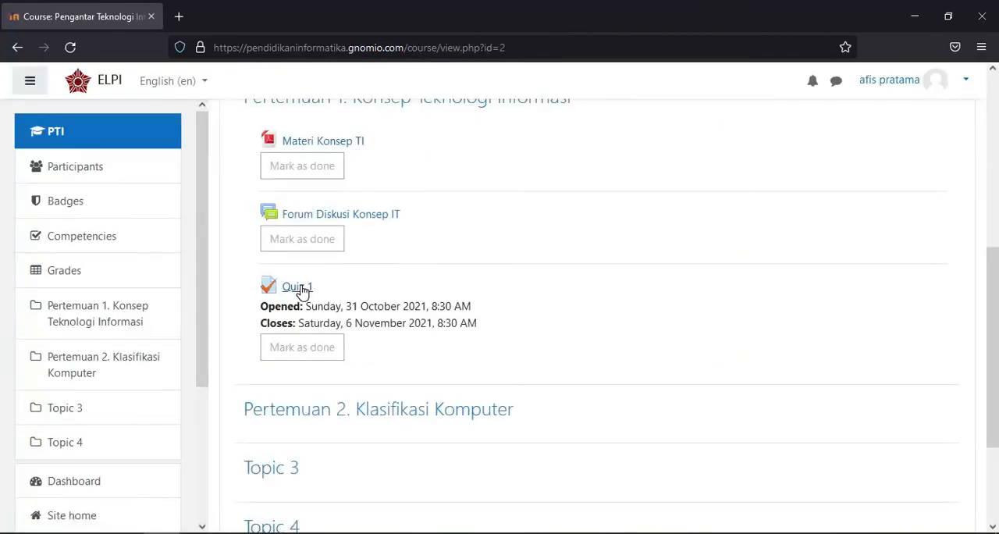
{"action": "left_click", "coordinate": [298, 286]}
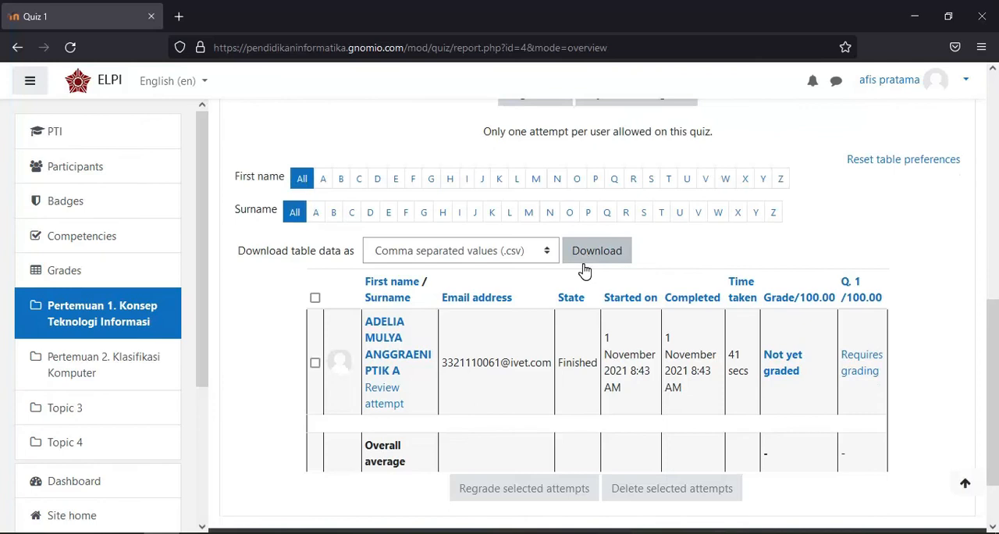
Open the student's ungraded attempt from the Quiz 1 results table and examine the essay answer
{"action": "scroll", "coordinate": [585, 270], "scroll_direction": "up", "scroll_amount": 6}
{"action": "scroll", "coordinate": [577, 261], "scroll_direction": "down", "scroll_amount": 6}
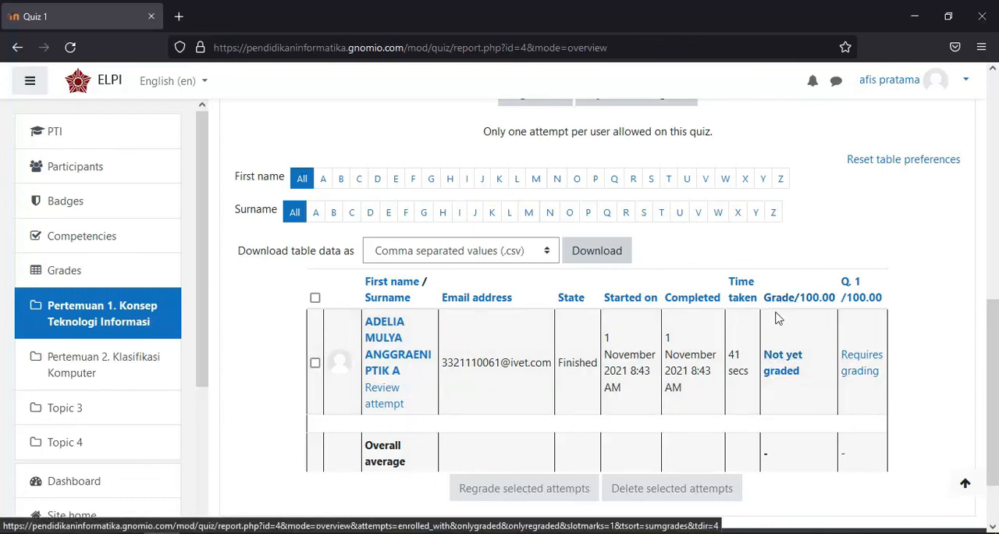
{"action": "scroll", "coordinate": [778, 319], "scroll_direction": "down", "scroll_amount": 2}
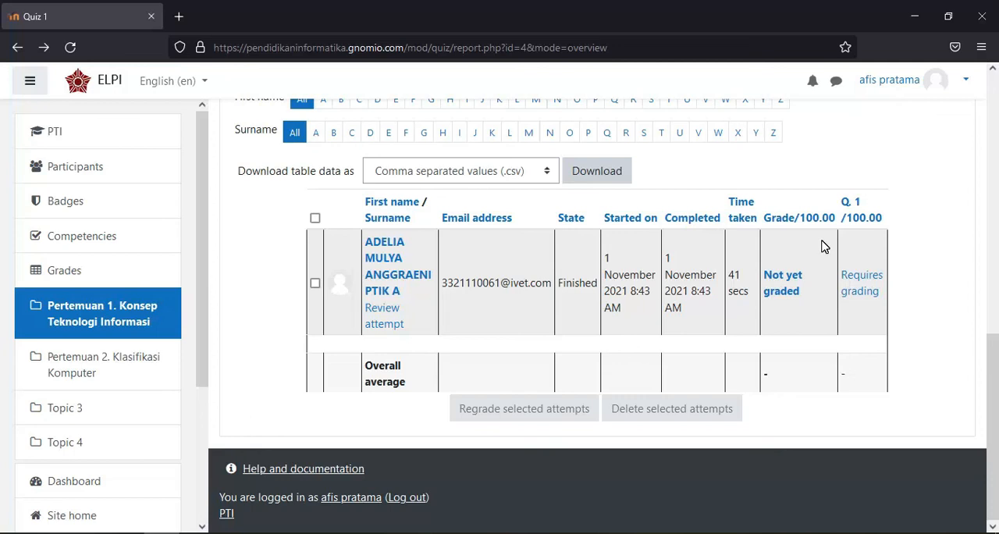
{"action": "left_click", "coordinate": [784, 291]}
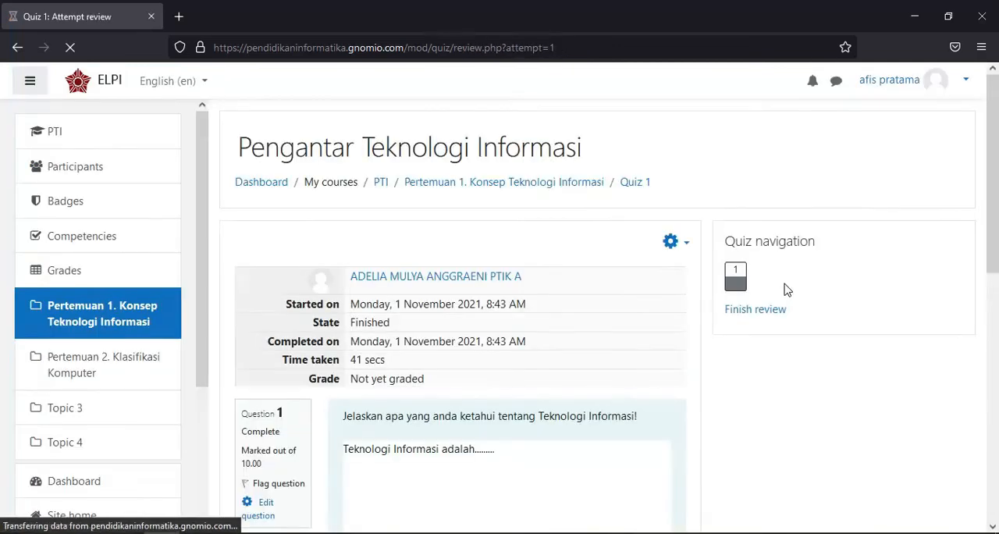
{"action": "scroll", "coordinate": [657, 312], "scroll_direction": "down", "scroll_amount": 4}
{"action": "scroll", "coordinate": [472, 289], "scroll_direction": "up", "scroll_amount": 4}
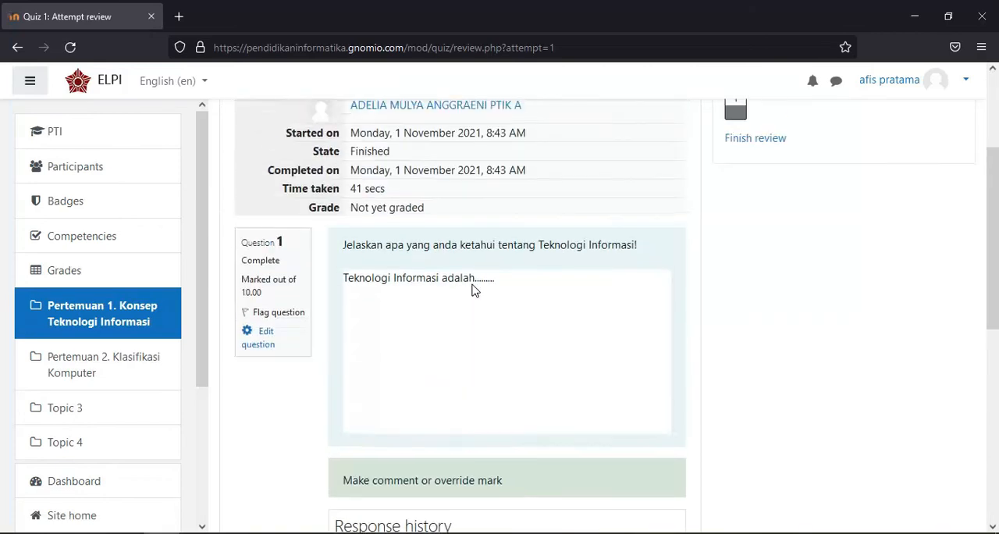
{"action": "scroll", "coordinate": [472, 289], "scroll_direction": "down", "scroll_amount": 3}
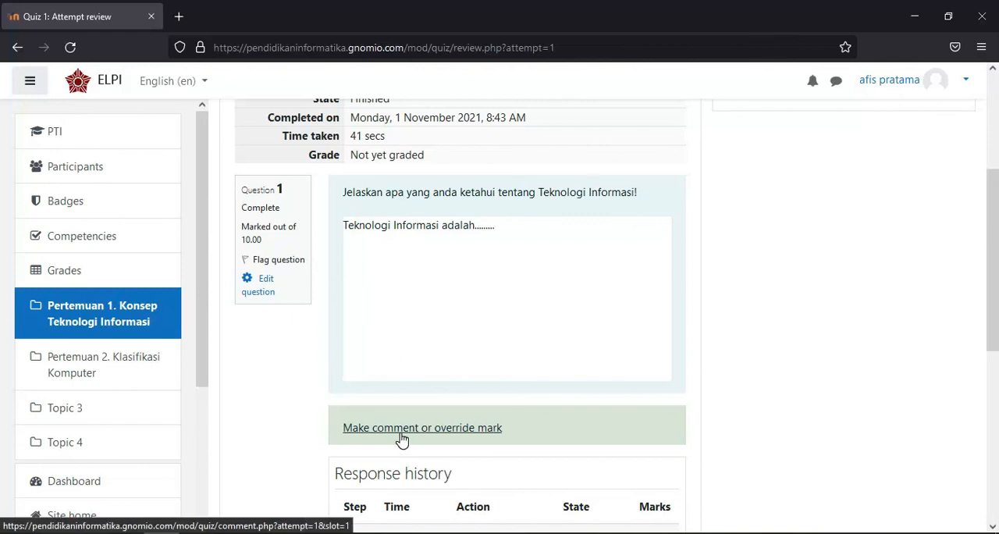
Open manual grading for question 1 and enter the comment "Jawaban anda sudah tepat."
{"action": "left_click", "coordinate": [463, 429]}
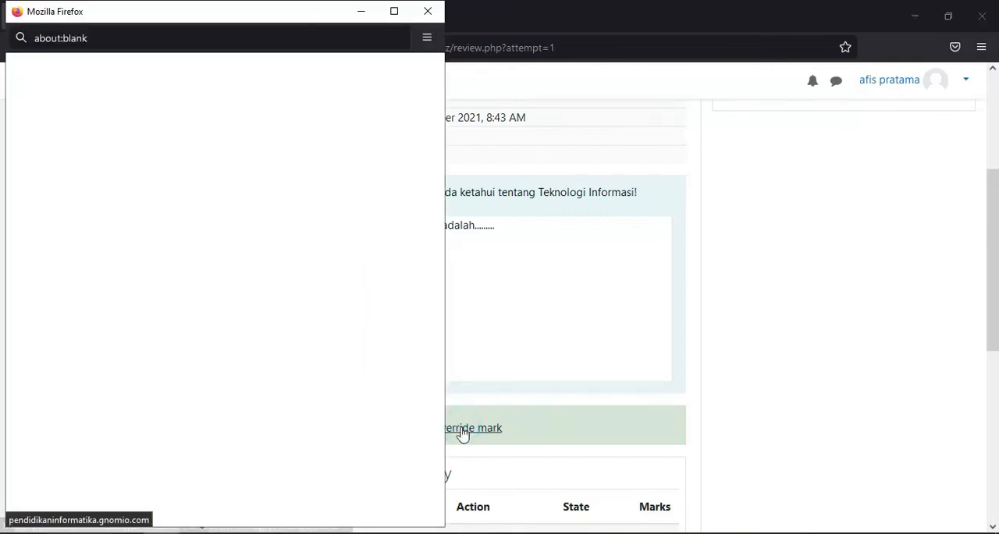
{"action": "scroll", "coordinate": [301, 263], "scroll_direction": "down", "scroll_amount": 3}
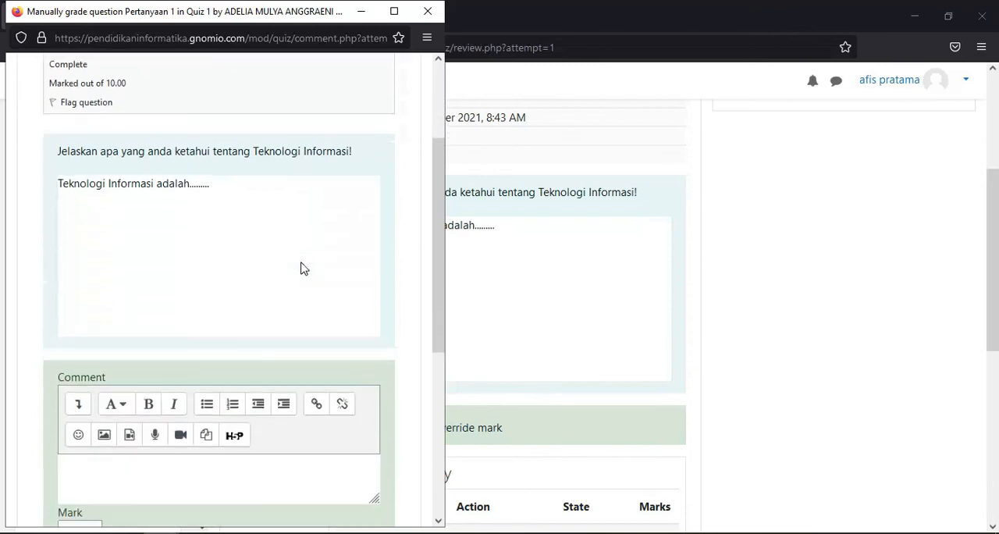
{"action": "scroll", "coordinate": [302, 272], "scroll_direction": "down", "scroll_amount": 3}
{"action": "scroll", "coordinate": [217, 311], "scroll_direction": "up", "scroll_amount": 4}
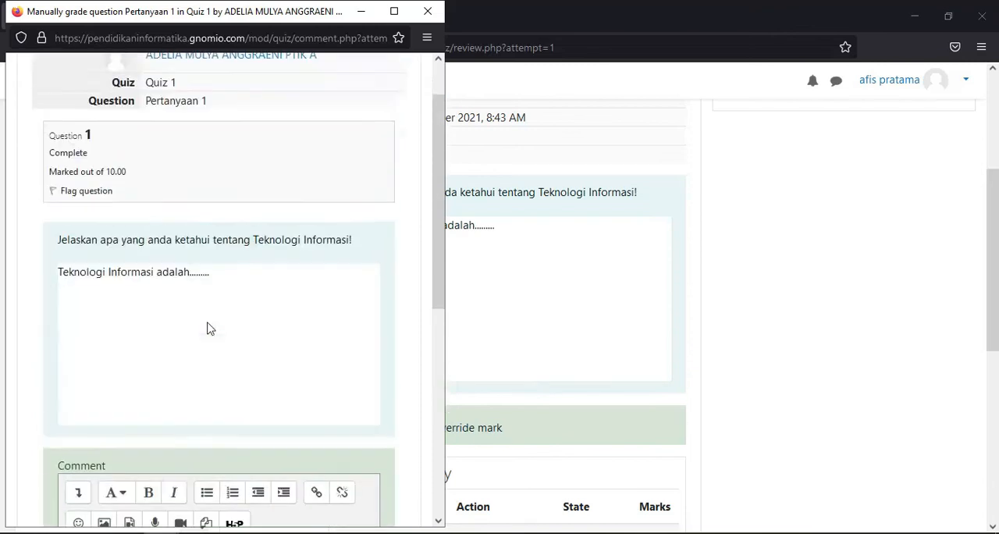
{"action": "scroll", "coordinate": [185, 241], "scroll_direction": "down", "scroll_amount": 2}
{"action": "scroll", "coordinate": [180, 244], "scroll_direction": "down", "scroll_amount": 3}
{"action": "scroll", "coordinate": [166, 385], "scroll_direction": "up", "scroll_amount": 2}
{"action": "scroll", "coordinate": [167, 384], "scroll_direction": "down", "scroll_amount": 2}
{"action": "left_click", "coordinate": [147, 389]}
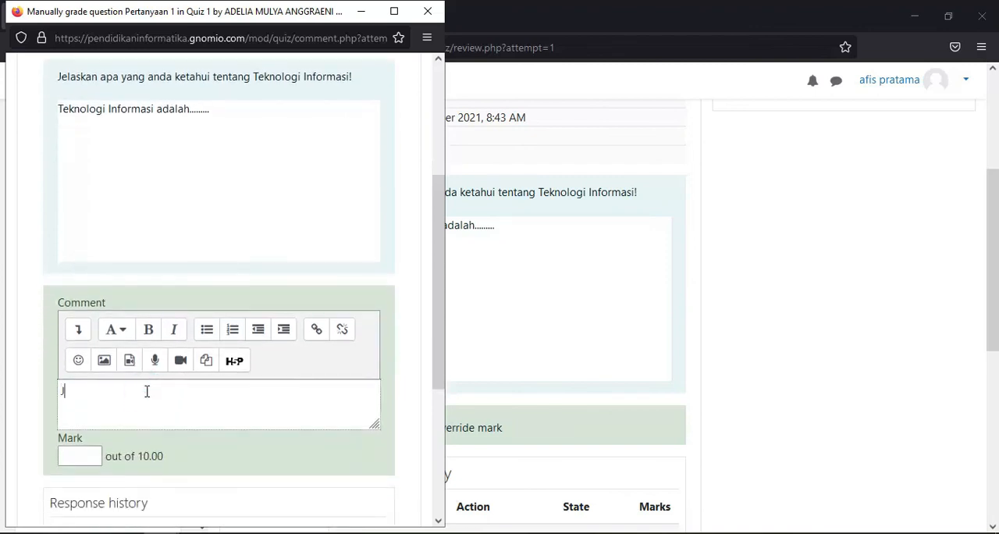
{"action": "type", "text": "Jawaban anda sudah tepat."}
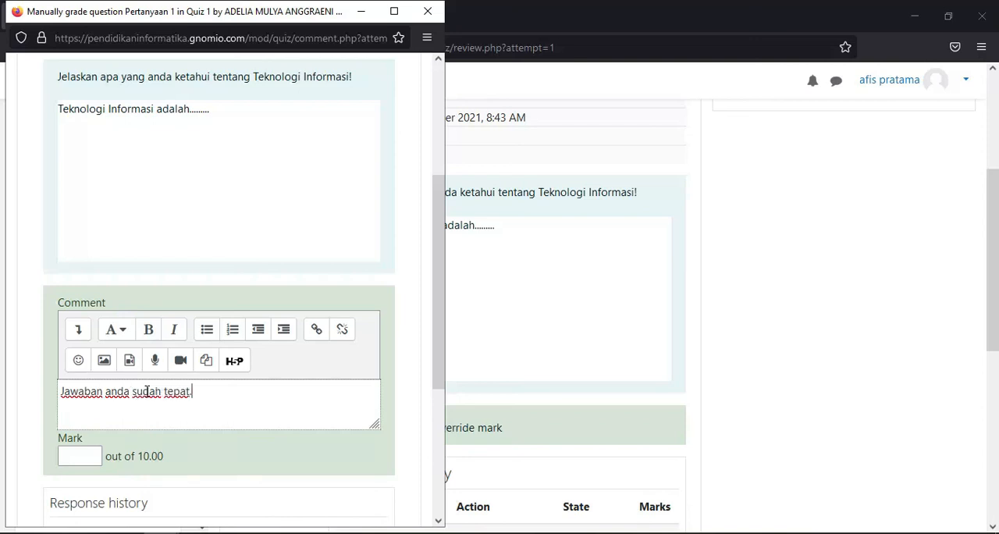
Set the essay answer's mark to 10 and save the manual grading
{"action": "left_click", "coordinate": [89, 460]}
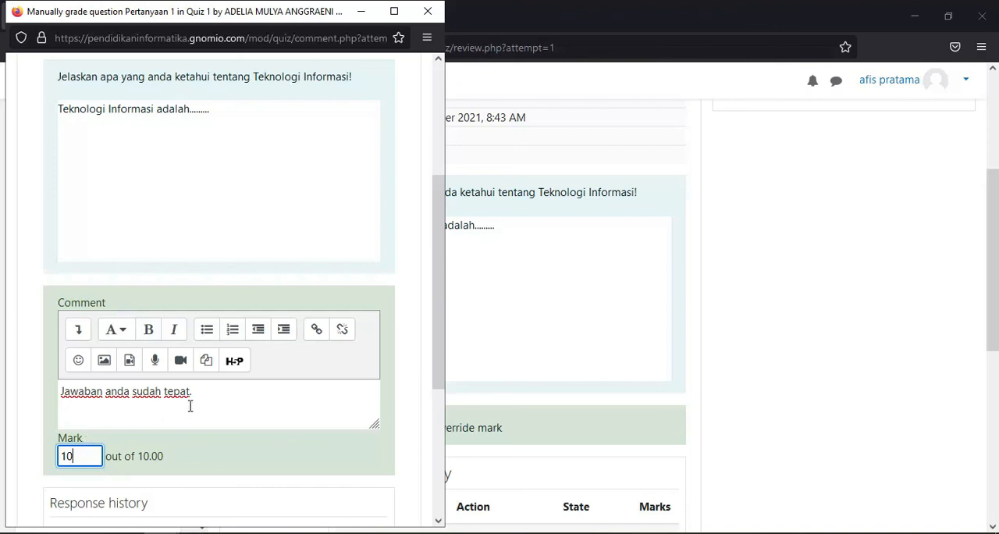
{"action": "scroll", "coordinate": [190, 401], "scroll_direction": "down", "scroll_amount": 3}
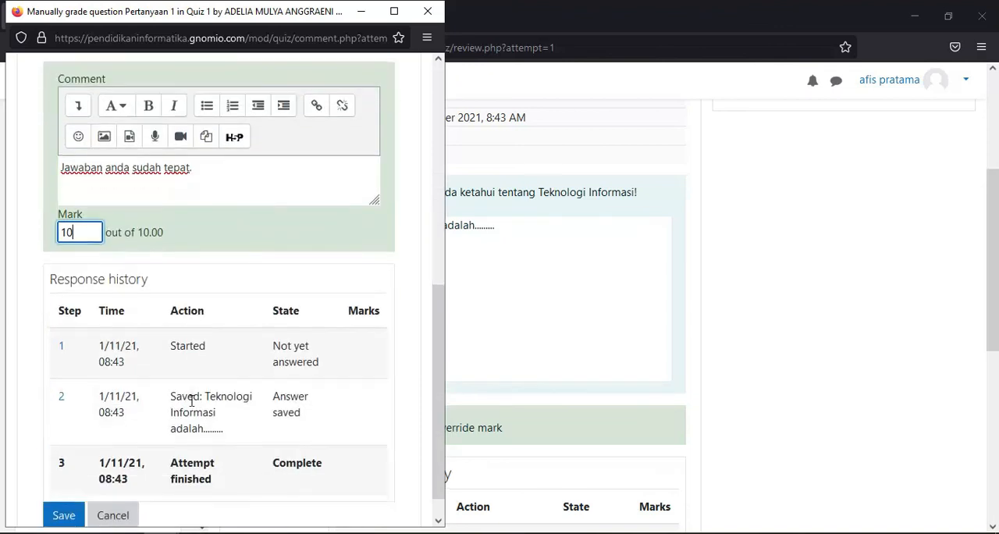
{"action": "scroll", "coordinate": [191, 402], "scroll_direction": "up", "scroll_amount": 2}
{"action": "scroll", "coordinate": [191, 403], "scroll_direction": "down", "scroll_amount": 3}
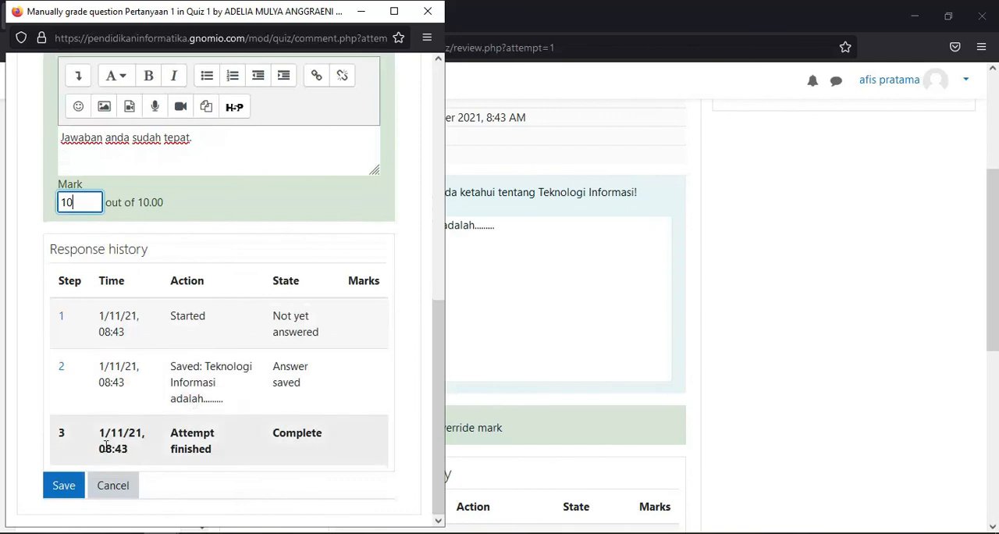
{"action": "left_click", "coordinate": [72, 498]}
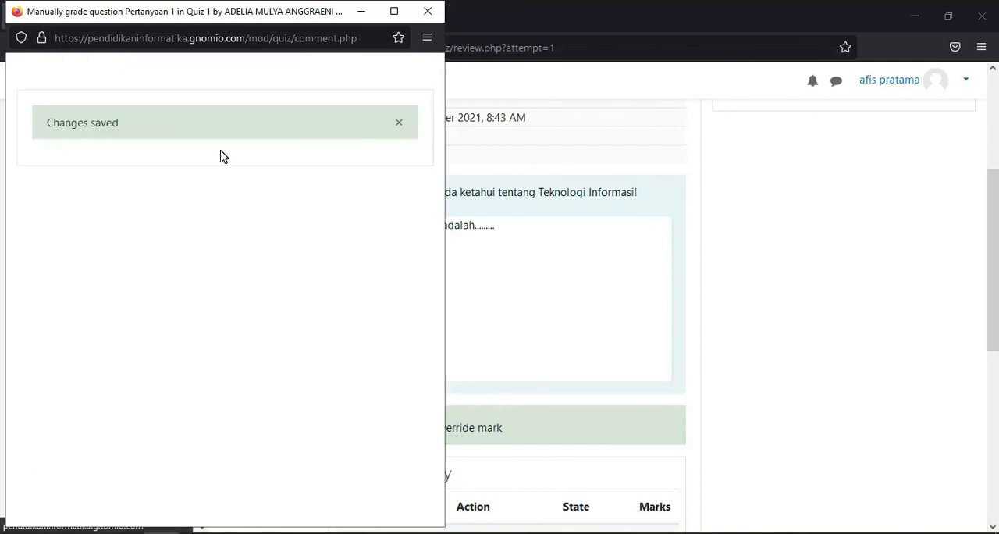
Check the graded attempt's marks and the teacher's comment in the response history
{"action": "scroll", "coordinate": [499, 279], "scroll_direction": "down", "scroll_amount": 3}
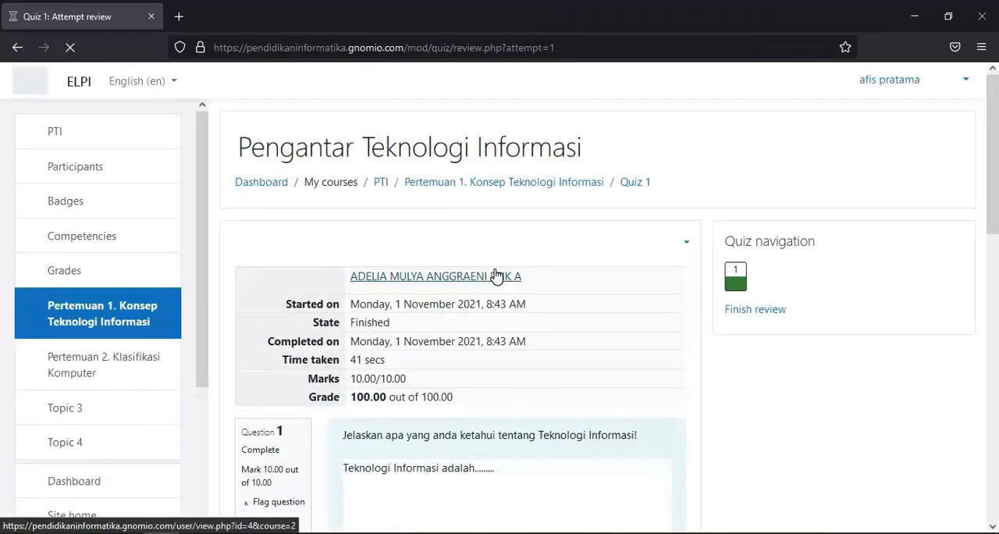
{"action": "scroll", "coordinate": [492, 277], "scroll_direction": "down", "scroll_amount": 6}
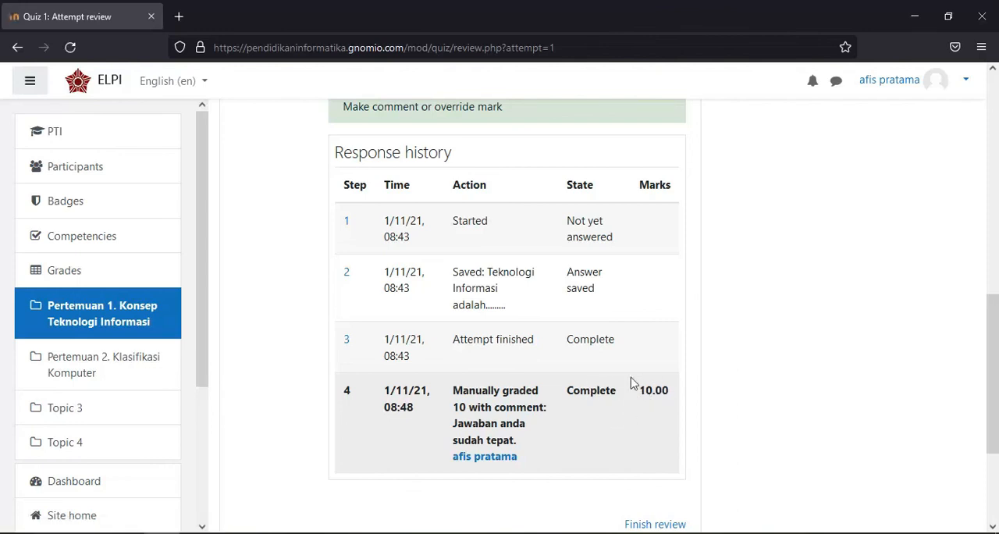
{"action": "scroll", "coordinate": [600, 330], "scroll_direction": "up", "scroll_amount": 2}
{"action": "scroll", "coordinate": [597, 330], "scroll_direction": "down", "scroll_amount": 3}
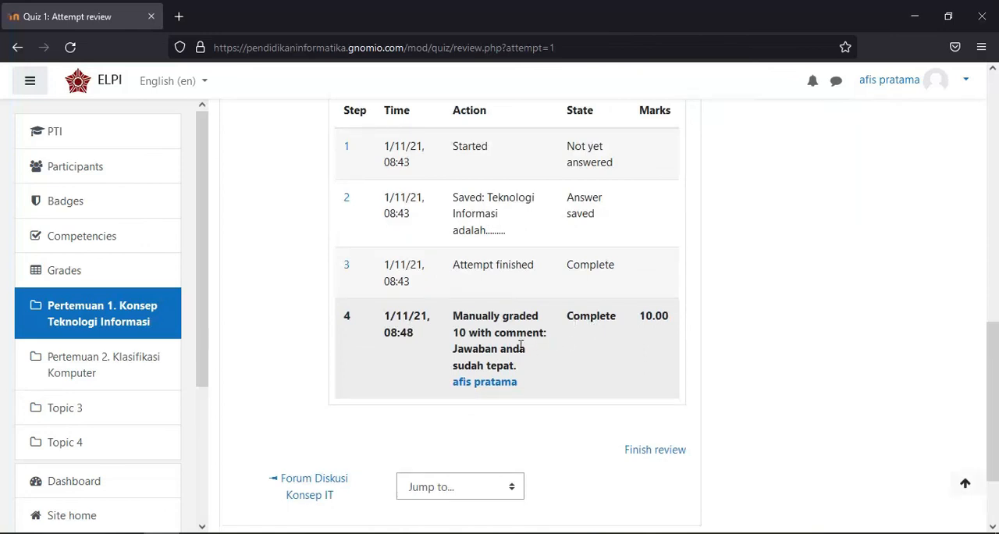
{"action": "scroll", "coordinate": [560, 324], "scroll_direction": "up", "scroll_amount": 1}
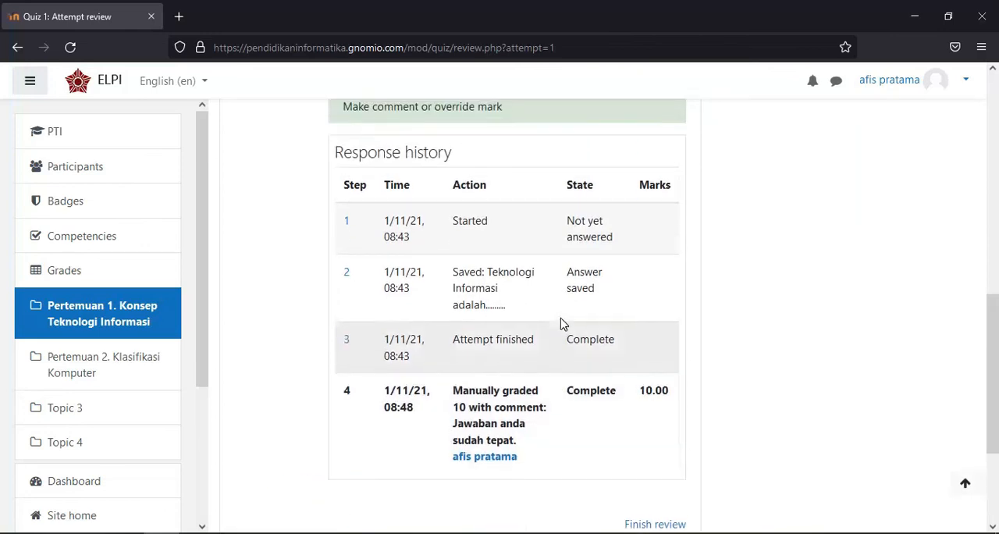
{"action": "scroll", "coordinate": [559, 328], "scroll_direction": "down", "scroll_amount": 1}
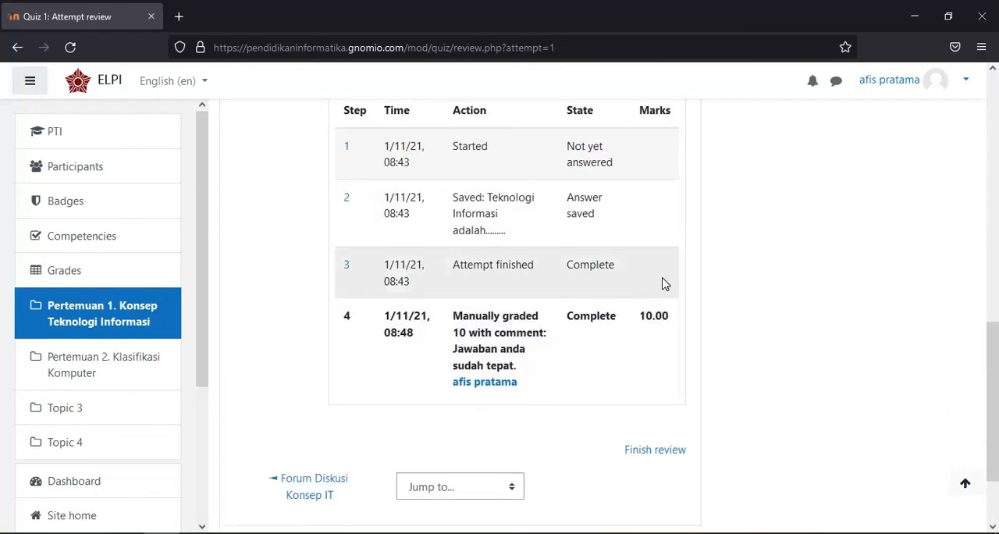